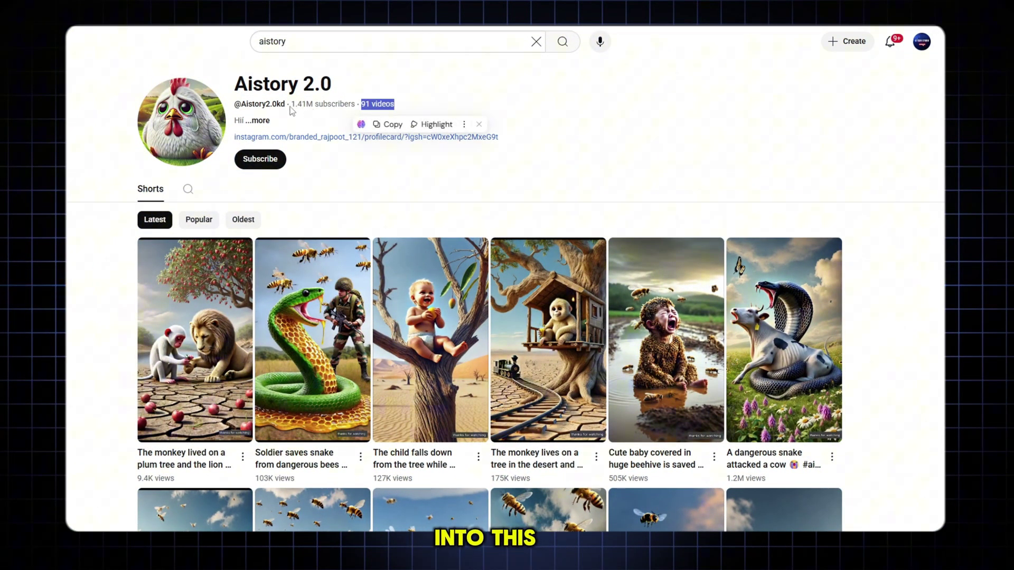
# Highlight the channel's subscriber and video counts, then its monthly, yearly and daily estimated earnings
pyautogui.moveTo(292, 104); pyautogui.dragTo(402, 123)
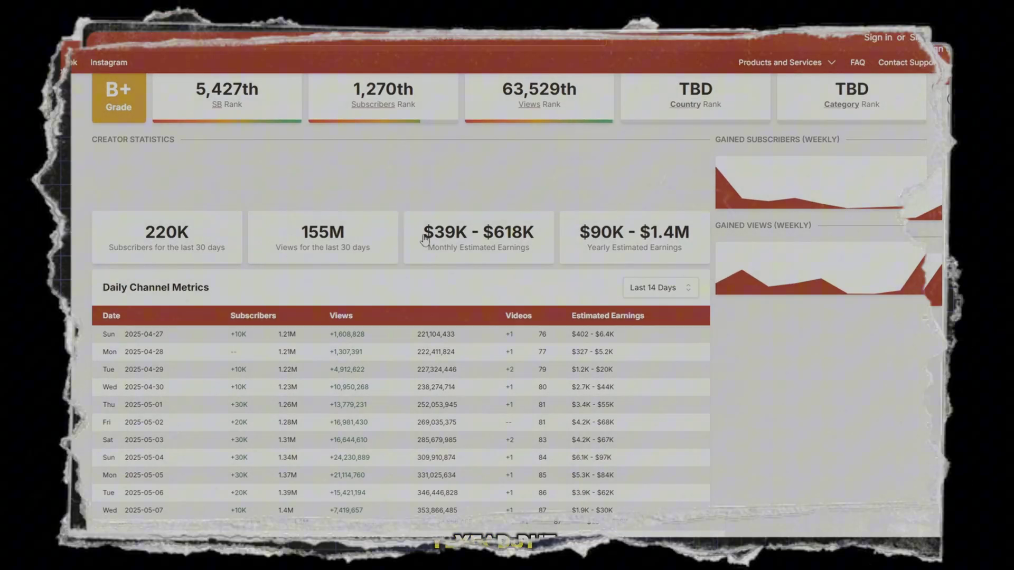
pyautogui.moveTo(425, 239); pyautogui.dragTo(520, 251)
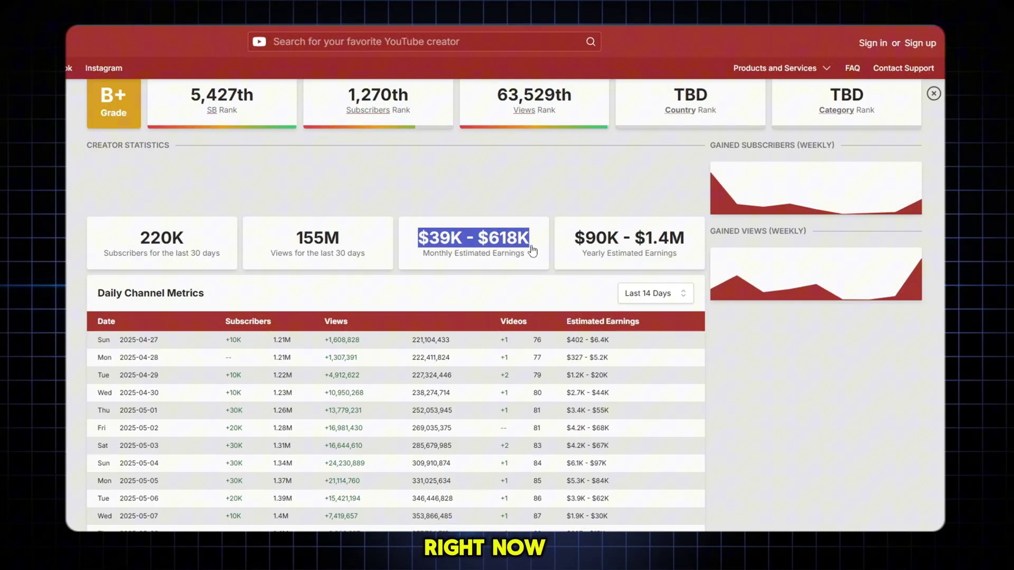
pyautogui.click(590, 242)
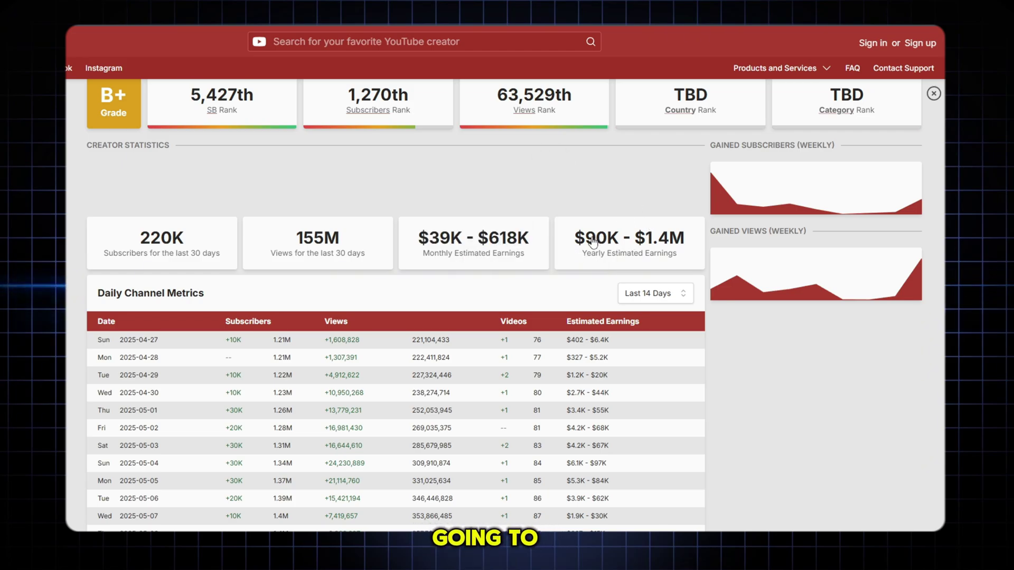
pyautogui.moveTo(579, 241); pyautogui.dragTo(702, 260)
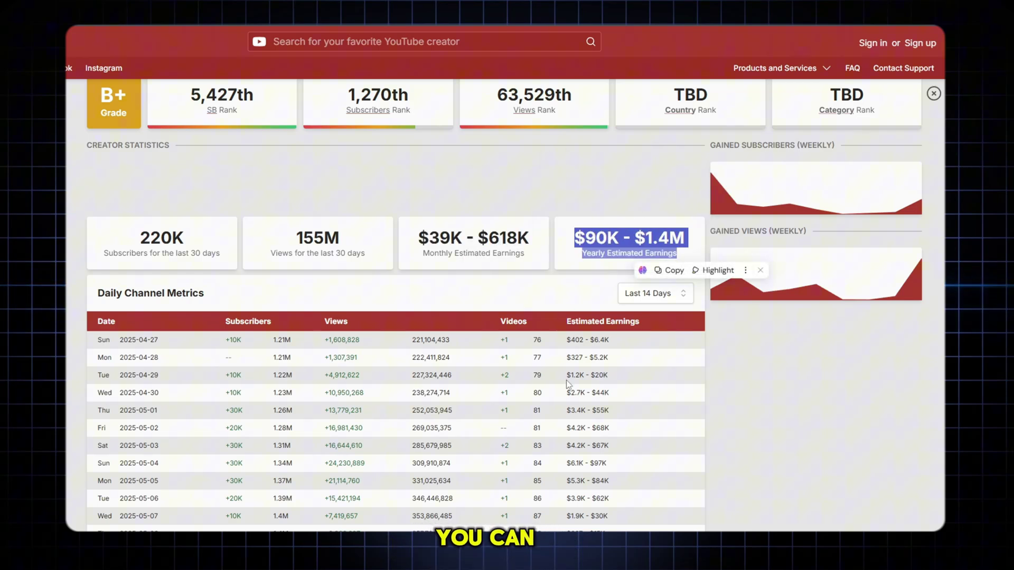
pyautogui.scroll(-2, 574, 293)
pyautogui.moveTo(567, 231)
pyautogui.mouseDown()
pyautogui.moveTo(622, 420)
pyautogui.moveTo(623, 465)
pyautogui.mouseUp()
pyautogui.click(359, 213)
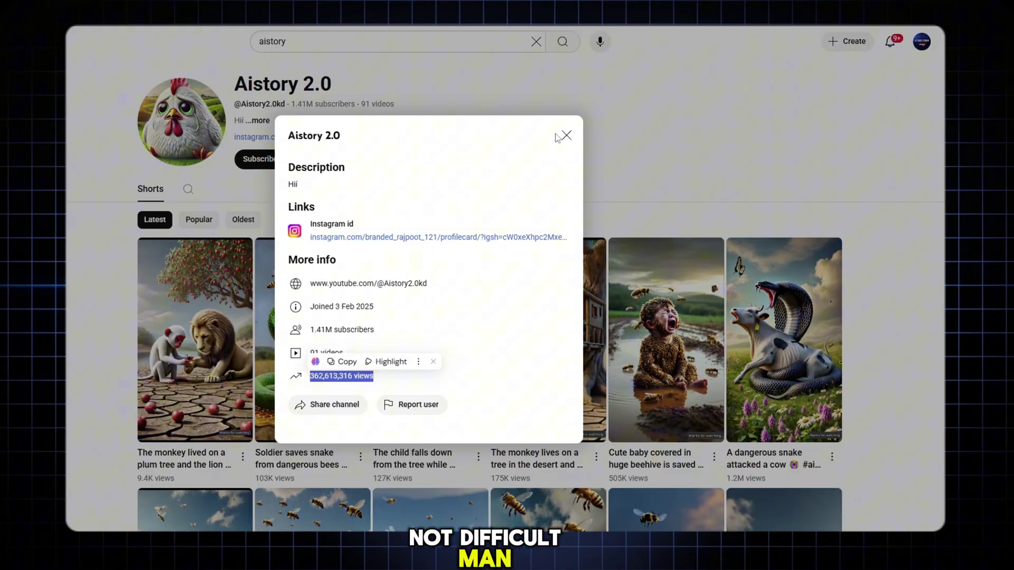
# Close the channel details and play the pigeon and mango tree Short
pyautogui.click(559, 136)
pyautogui.scroll(-2, 578, 127)
pyautogui.scroll(-1, 638, 219)
pyautogui.scroll(-2, 517, 347)
pyautogui.scroll(-2, 517, 348)
pyautogui.scroll(-2, 517, 347)
pyautogui.scroll(-2, 516, 348)
pyautogui.scroll(-2, 517, 347)
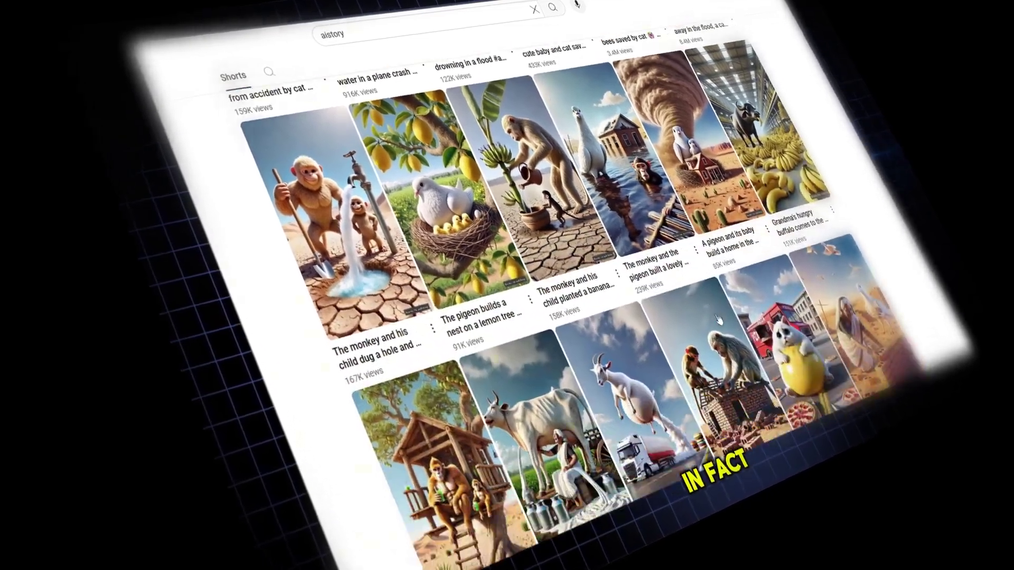
pyautogui.scroll(-2, 718, 319)
pyautogui.scroll(-2, 717, 319)
pyautogui.scroll(-2, 718, 319)
pyautogui.scroll(-1, 711, 367)
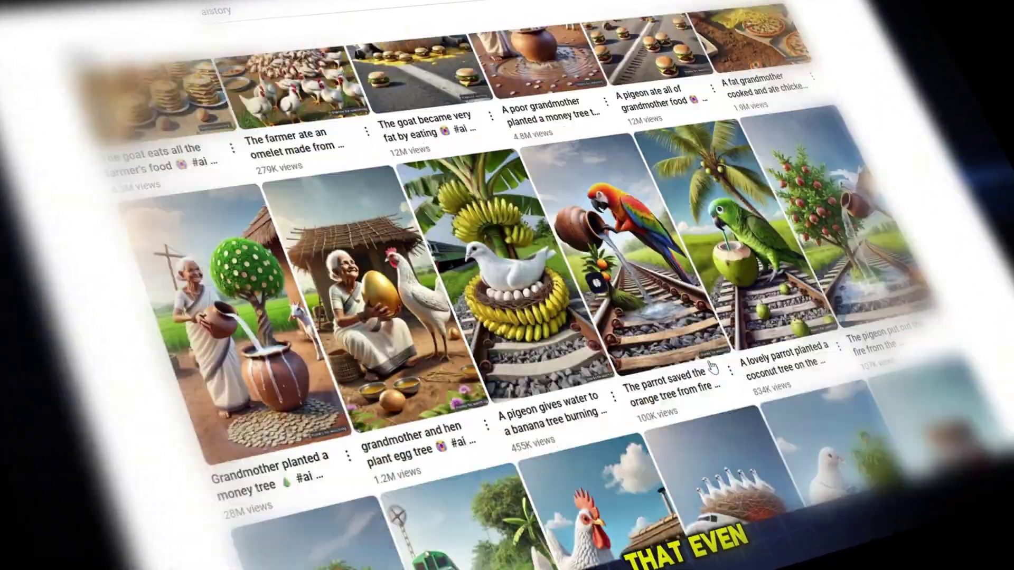
pyautogui.scroll(-3, 710, 366)
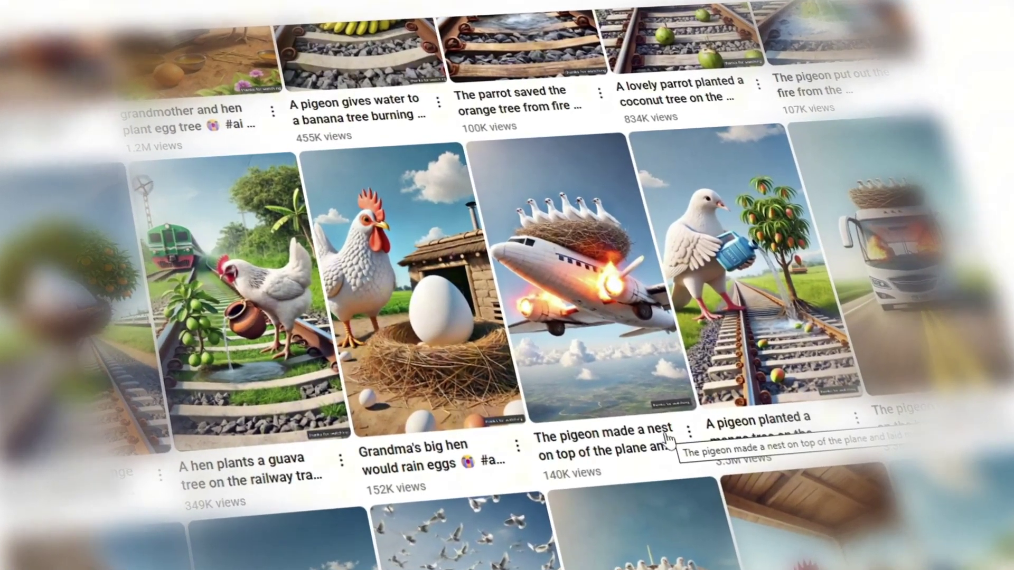
pyautogui.click(729, 329)
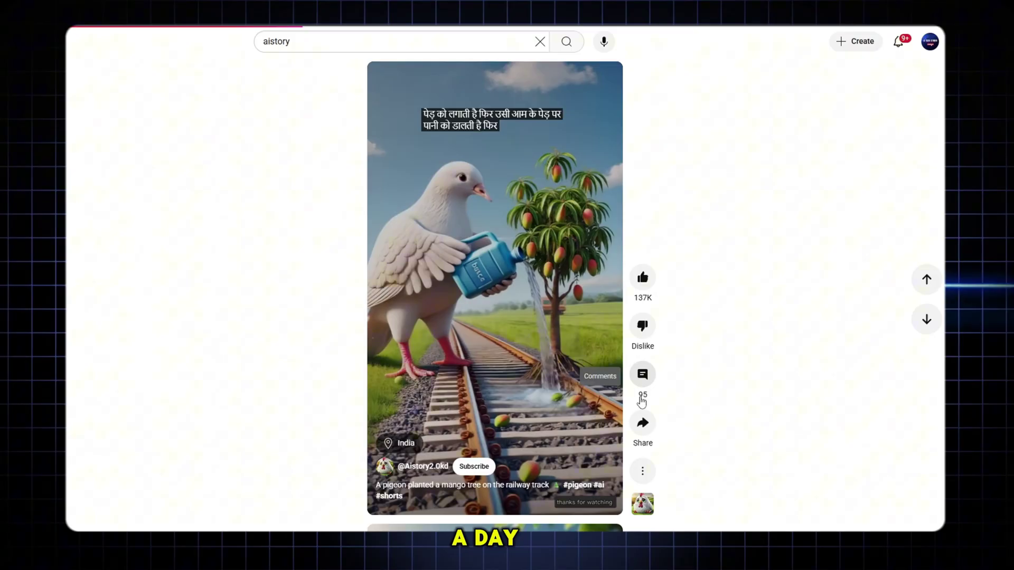
pyautogui.scroll(-4, 612, 412)
pyautogui.scroll(-5, 612, 410)
pyautogui.scroll(-3, 613, 411)
pyautogui.scroll(3, 613, 411)
pyautogui.scroll(-5, 617, 412)
pyautogui.scroll(-3, 761, 453)
pyautogui.scroll(-3, 760, 452)
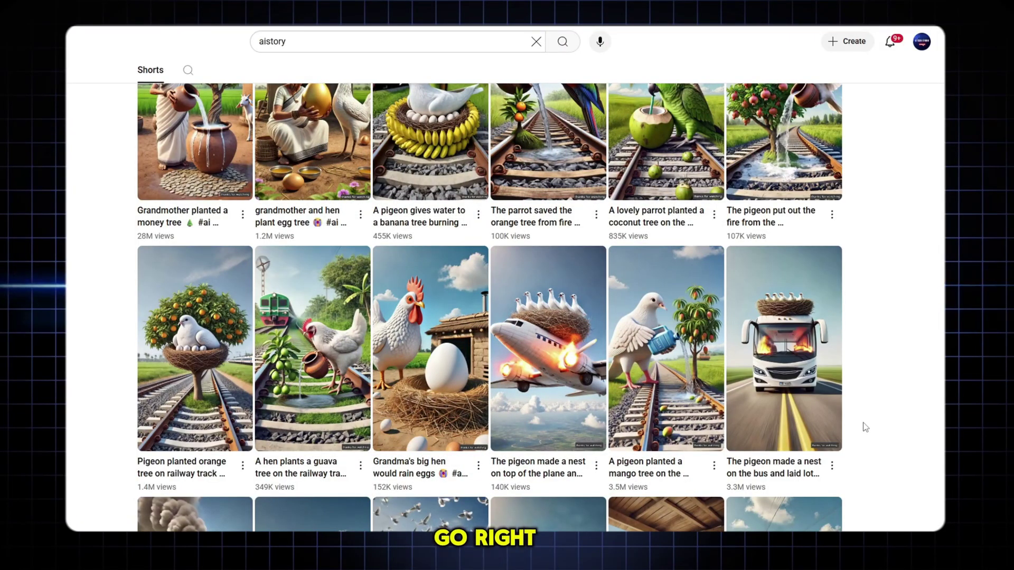
pyautogui.scroll(2, 866, 428)
pyautogui.scroll(1, 865, 428)
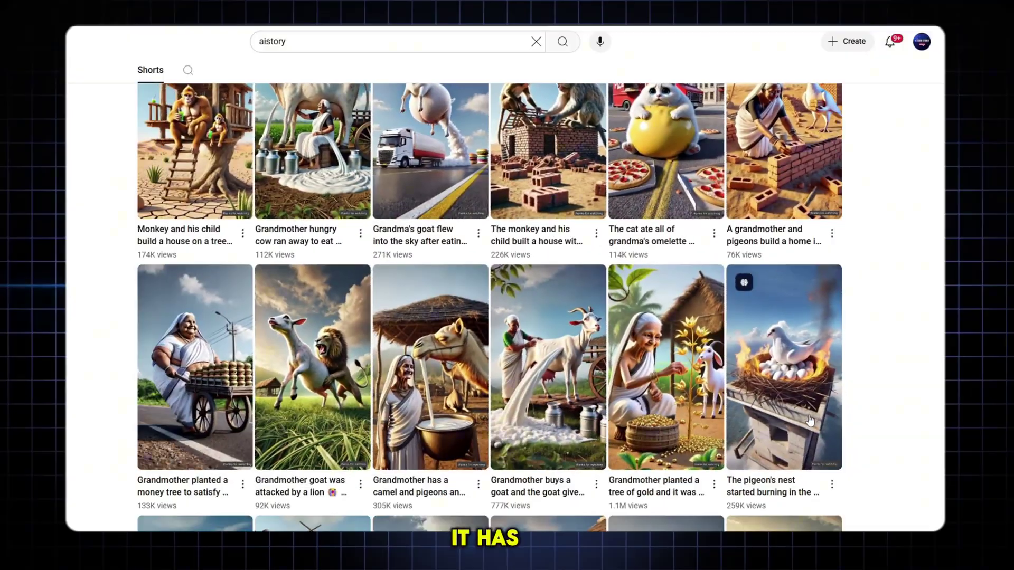
pyautogui.scroll(-3, 810, 421)
pyautogui.scroll(-3, 809, 421)
pyautogui.scroll(-4, 810, 421)
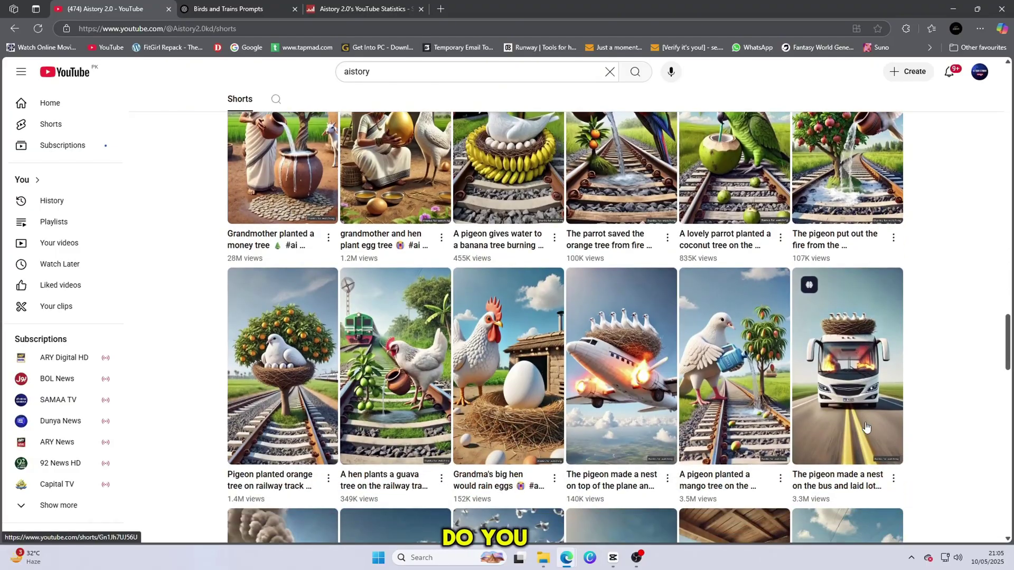
pyautogui.scroll(-2, 863, 417)
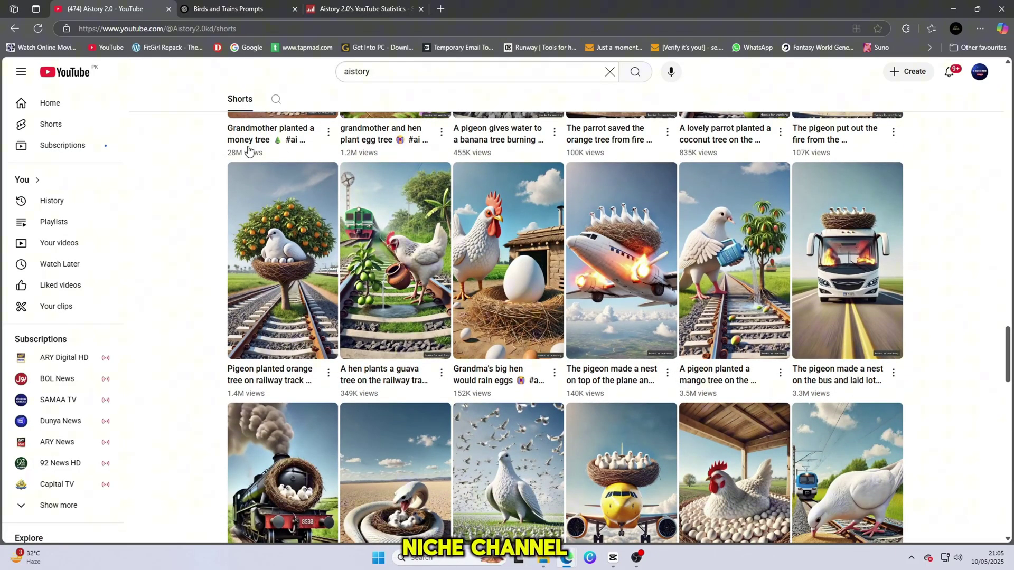
# Screenshot the Shorts grid and find the chat's request for eight video prompts
pyautogui.press('super+shift+s')
pyautogui.moveTo(212, 155); pyautogui.dragTo(936, 538)
pyautogui.click(230, 10)
pyautogui.scroll(1, 525, 299)
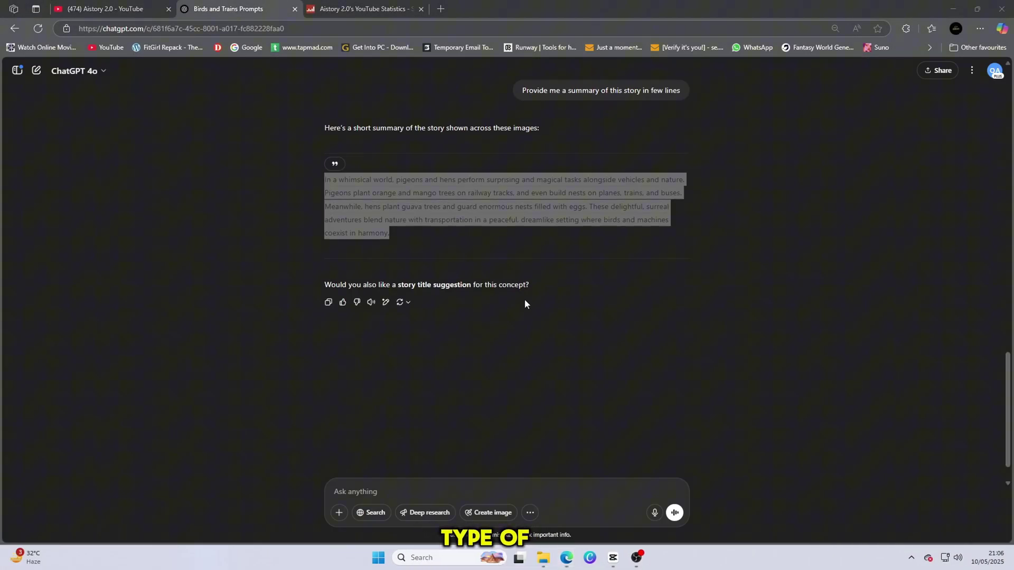
pyautogui.scroll(10, 525, 299)
pyautogui.scroll(5, 524, 298)
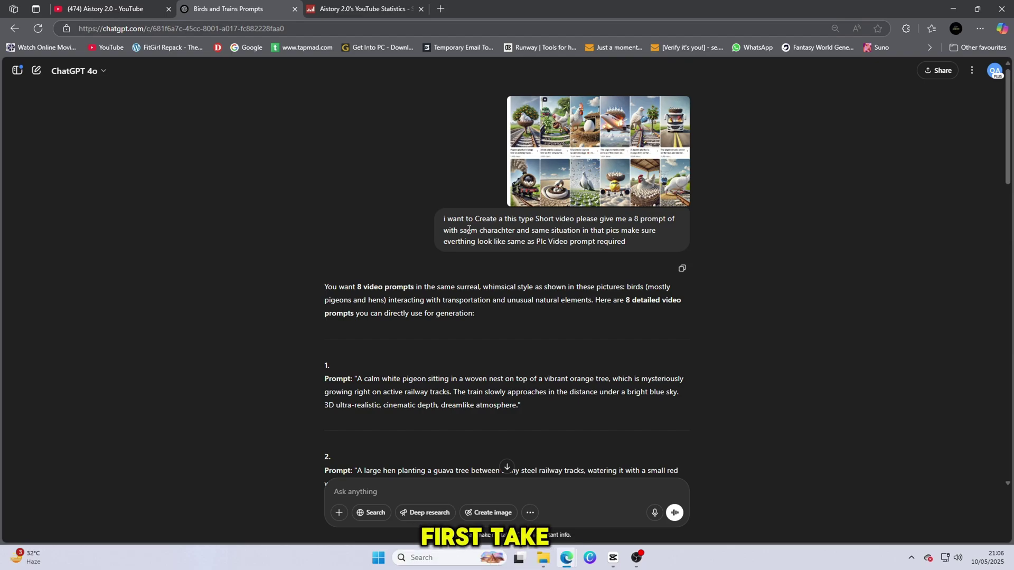
pyautogui.moveTo(443, 225); pyautogui.dragTo(465, 229)
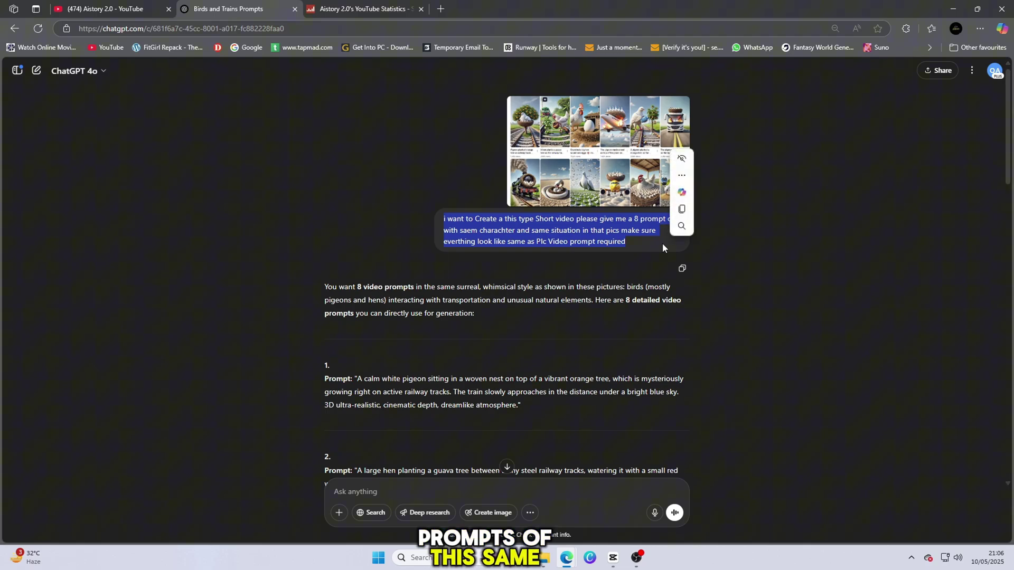
# Highlight prompts 1 through 8 and copy the text of prompt 1
pyautogui.click(820, 243)
pyautogui.scroll(-2, 586, 312)
pyautogui.scroll(-1, 492, 301)
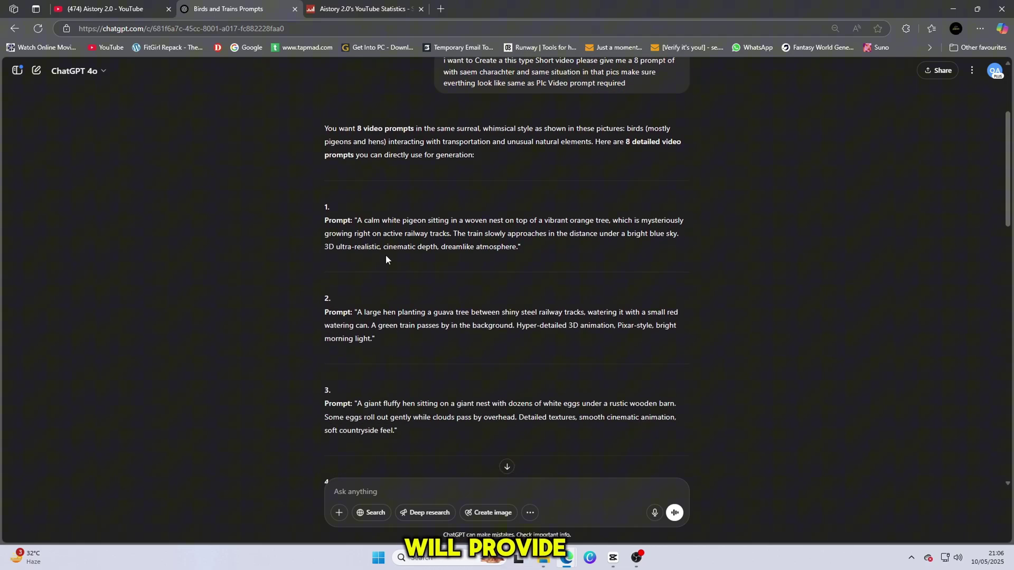
pyautogui.moveTo(322, 218); pyautogui.dragTo(596, 404)
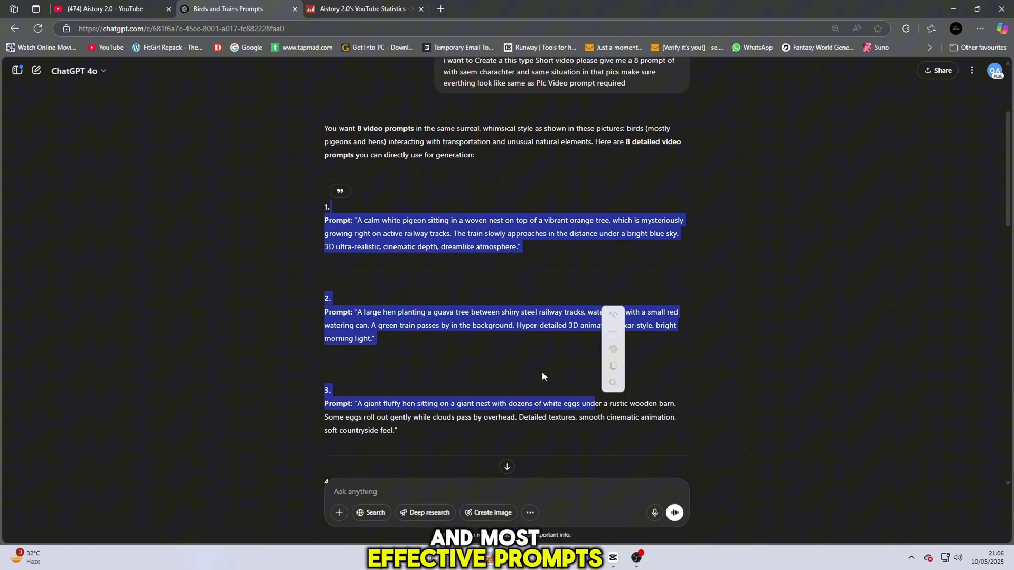
pyautogui.click(351, 187)
pyautogui.moveTo(350, 227); pyautogui.dragTo(606, 433)
pyautogui.moveTo(594, 564); pyautogui.dragTo(861, 205)
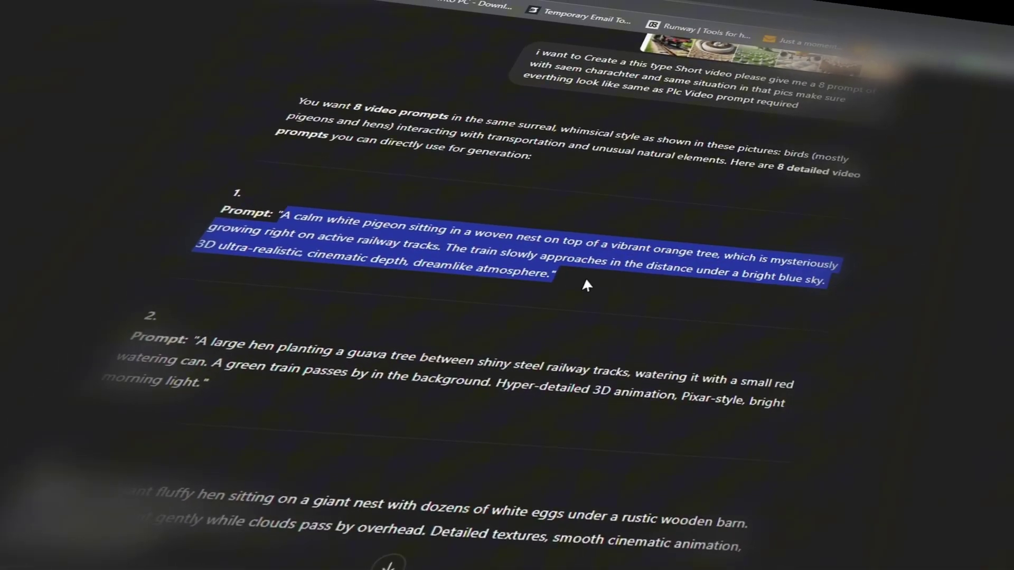
pyautogui.rightClick(584, 277)
pyautogui.click(454, 169)
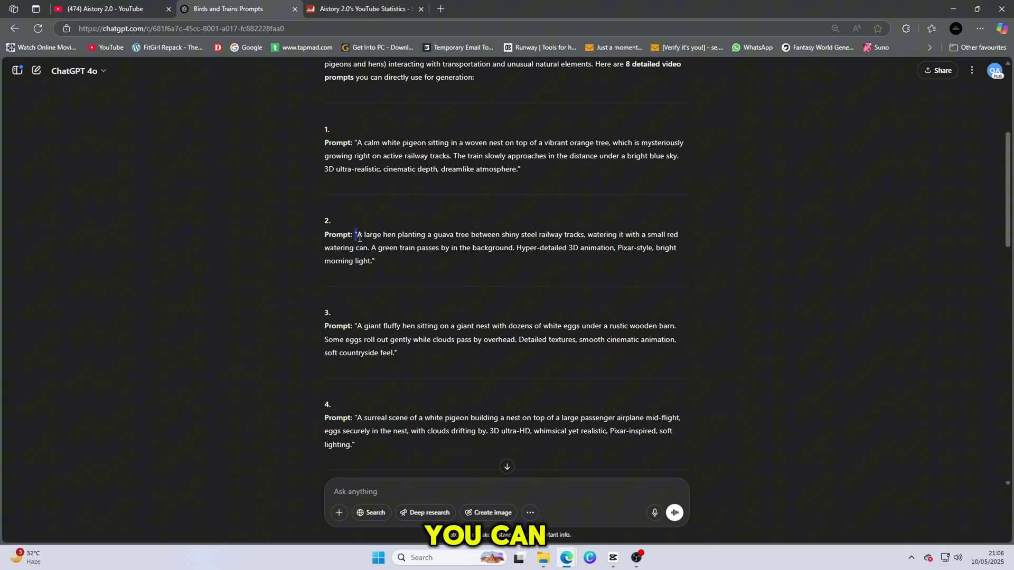
pyautogui.moveTo(366, 237); pyautogui.dragTo(476, 278)
# Read through prompts 2 to 8, clearing each selection in turn
pyautogui.click(476, 279)
pyautogui.scroll(-1, 379, 209)
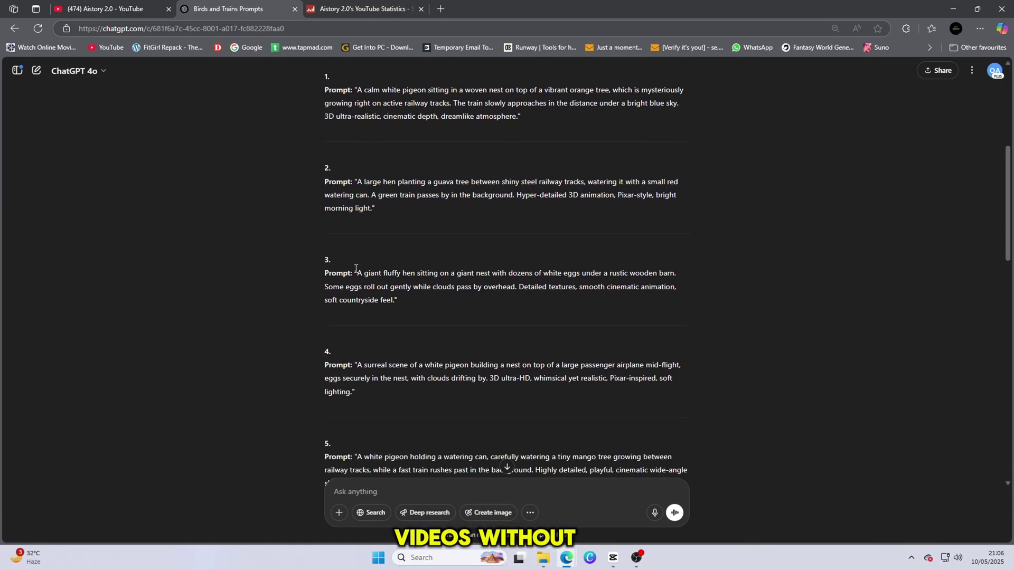
pyautogui.moveTo(356, 272); pyautogui.dragTo(397, 300)
pyautogui.click(396, 301)
pyautogui.scroll(-2, 342, 232)
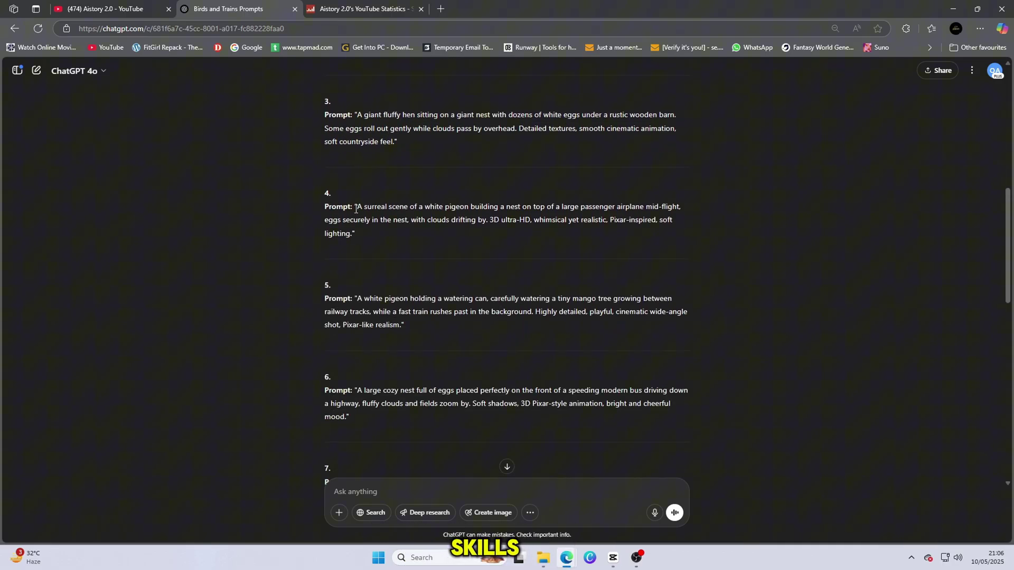
pyautogui.moveTo(356, 208); pyautogui.dragTo(365, 234)
pyautogui.click(366, 233)
pyautogui.scroll(-2, 363, 239)
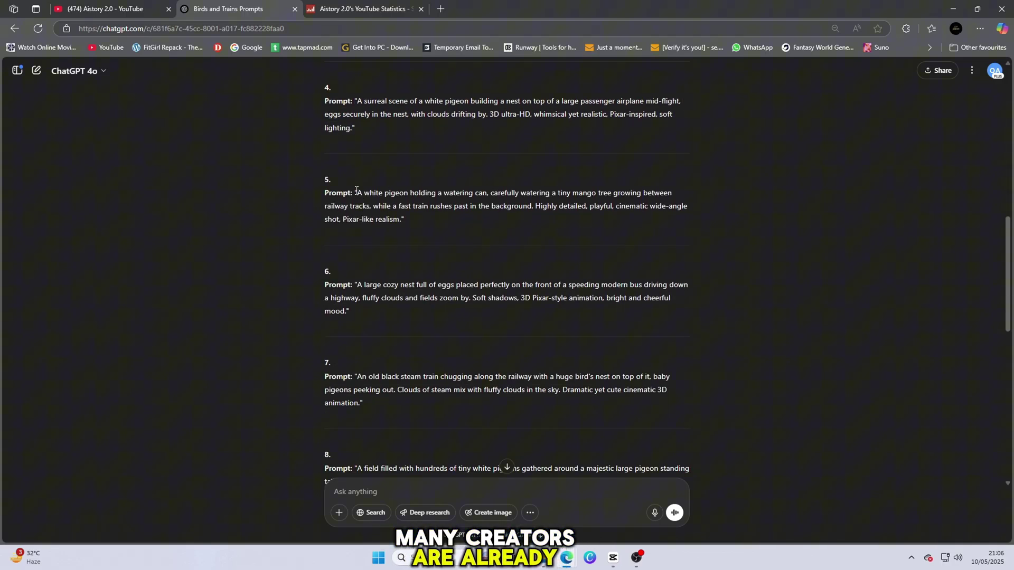
pyautogui.moveTo(356, 193); pyautogui.dragTo(498, 284)
pyautogui.click(389, 265)
pyautogui.scroll(-1, 390, 264)
pyautogui.click(421, 253)
pyautogui.scroll(-2, 420, 252)
pyautogui.moveTo(356, 218); pyautogui.dragTo(433, 270)
pyautogui.click(397, 270)
pyautogui.scroll(-1, 396, 271)
pyautogui.moveTo(359, 253); pyautogui.dragTo(463, 299)
pyautogui.click(463, 299)
pyautogui.scroll(-2, 387, 269)
pyautogui.scroll(5, 466, 277)
pyautogui.scroll(7, 466, 281)
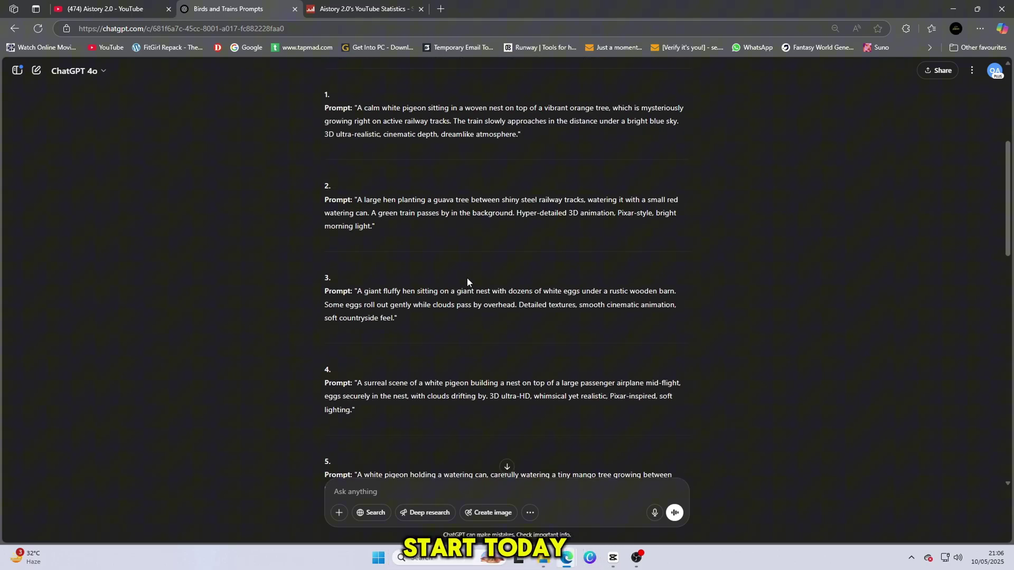
pyautogui.scroll(5, 466, 281)
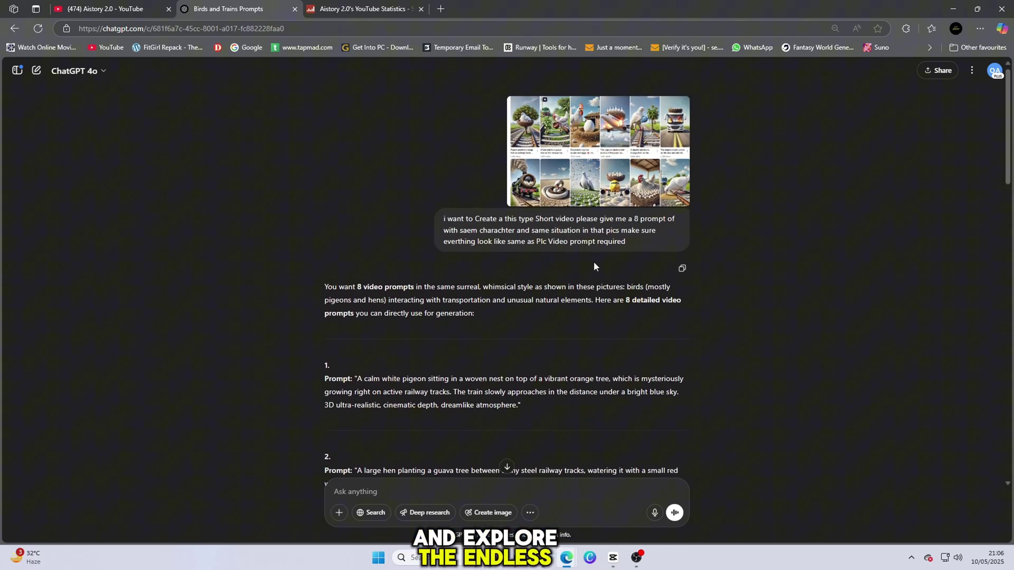
pyautogui.scroll(-2, 488, 324)
pyautogui.scroll(-2, 488, 324)
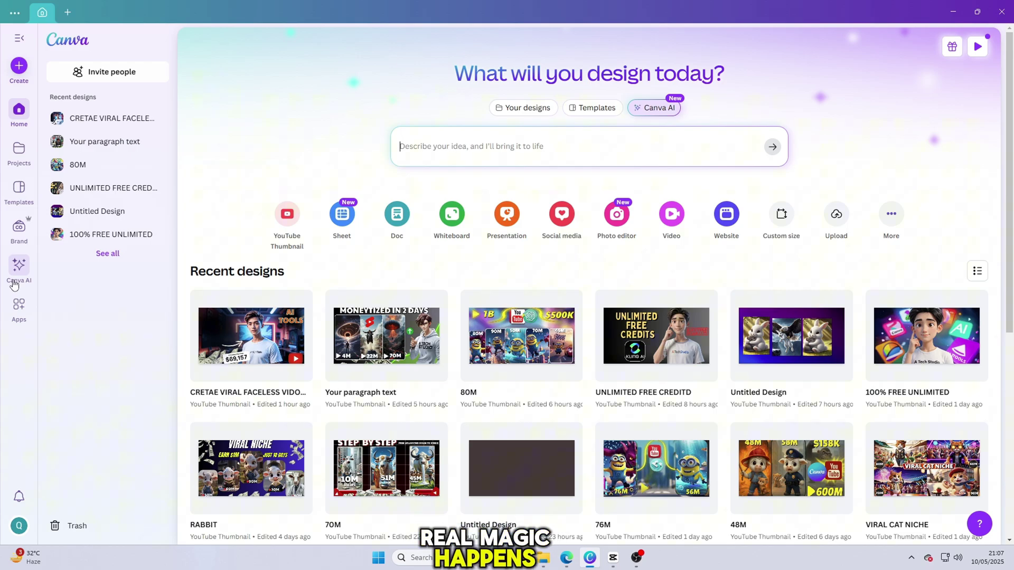
# Paste the white pigeon orange-tree prompt into the Canva AI prompt box
pyautogui.click(18, 269)
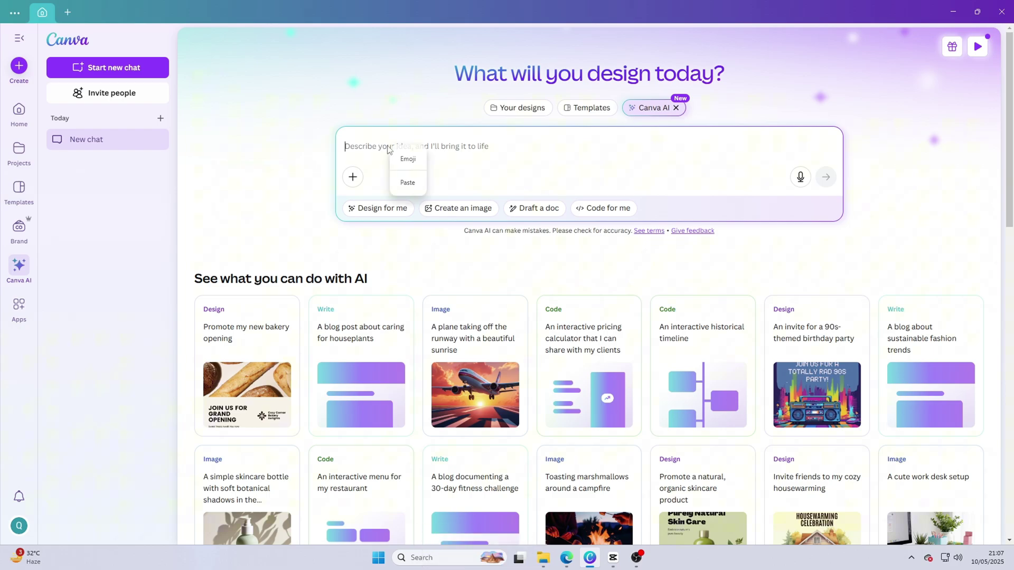
pyautogui.click(408, 182)
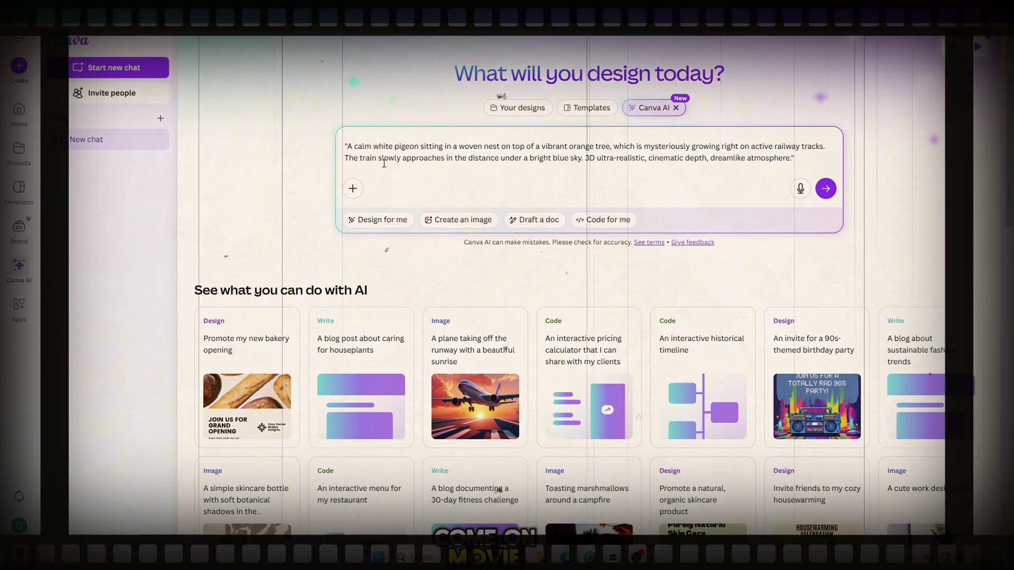
# Submit the pigeon prompt, check the Style and Aspect Ratio options, and open a result
pyautogui.click(826, 189)
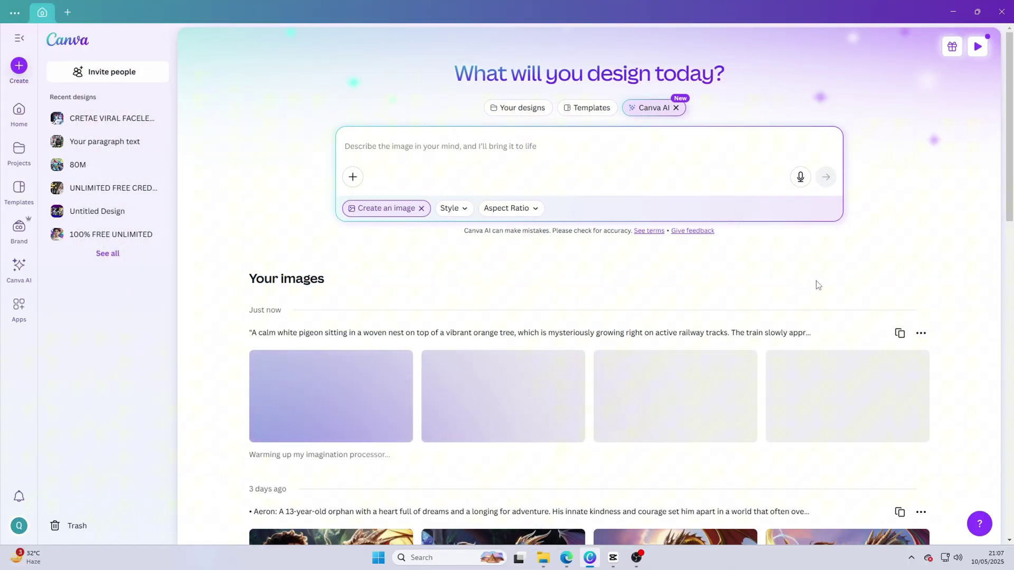
pyautogui.click(468, 213)
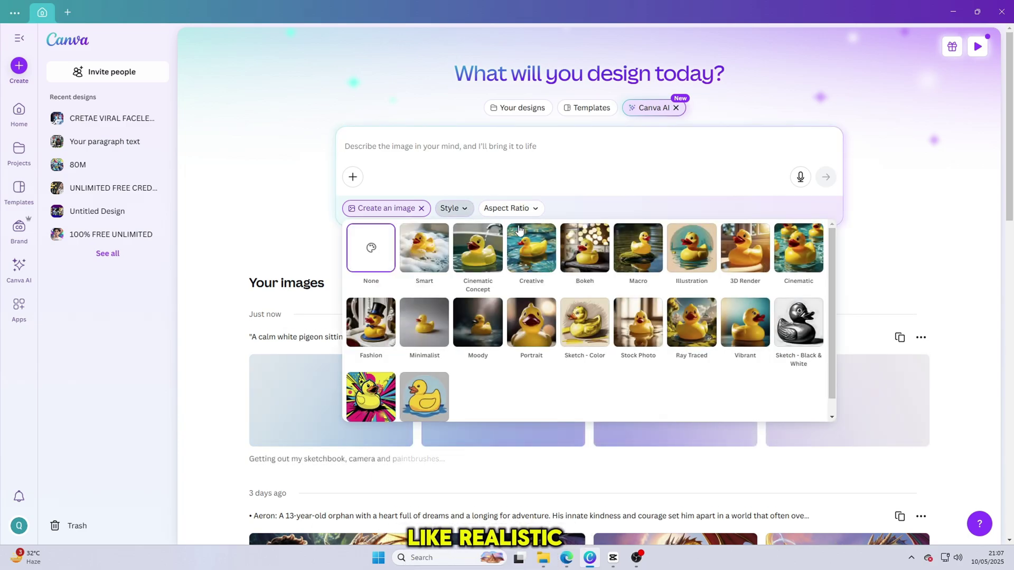
pyautogui.click(536, 210)
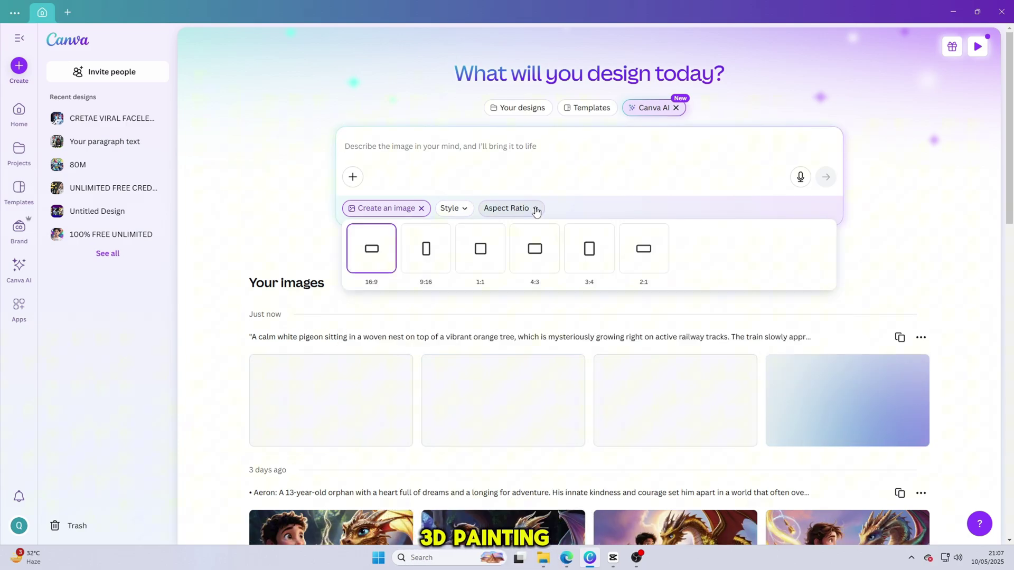
pyautogui.click(287, 216)
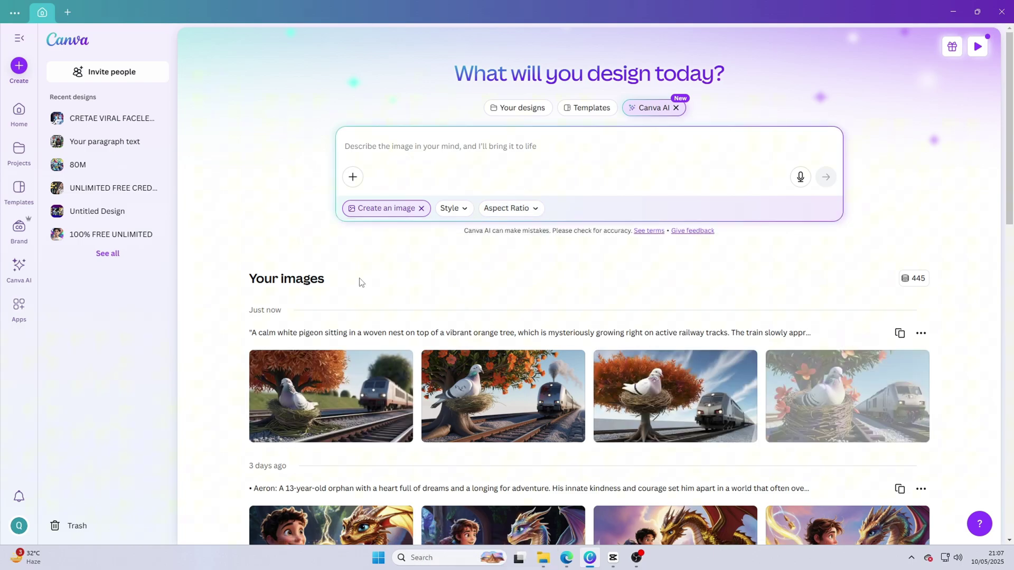
pyautogui.click(472, 387)
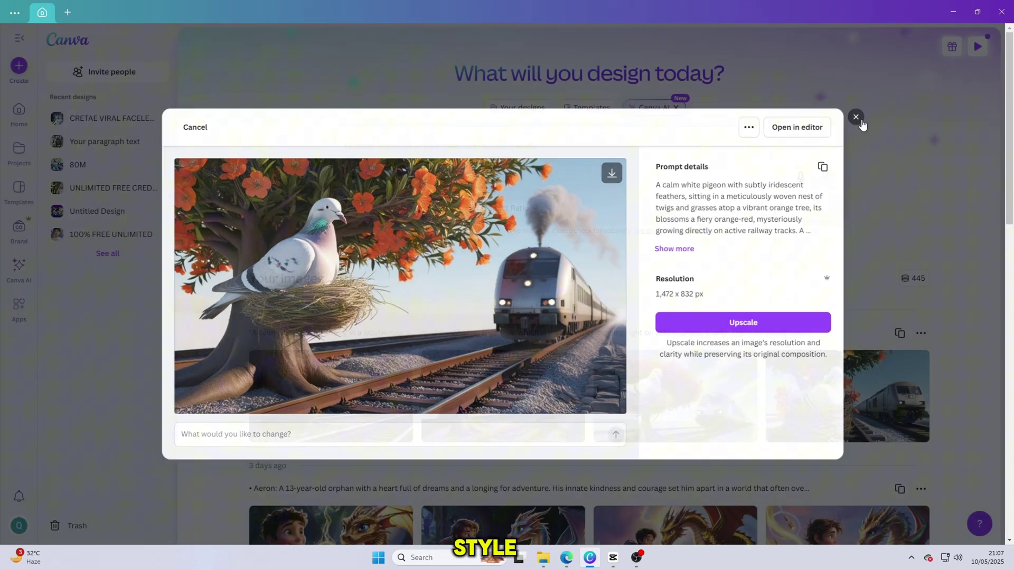
# Preview four more generated pigeon images, then close the preview
pyautogui.click(866, 115)
pyautogui.click(713, 397)
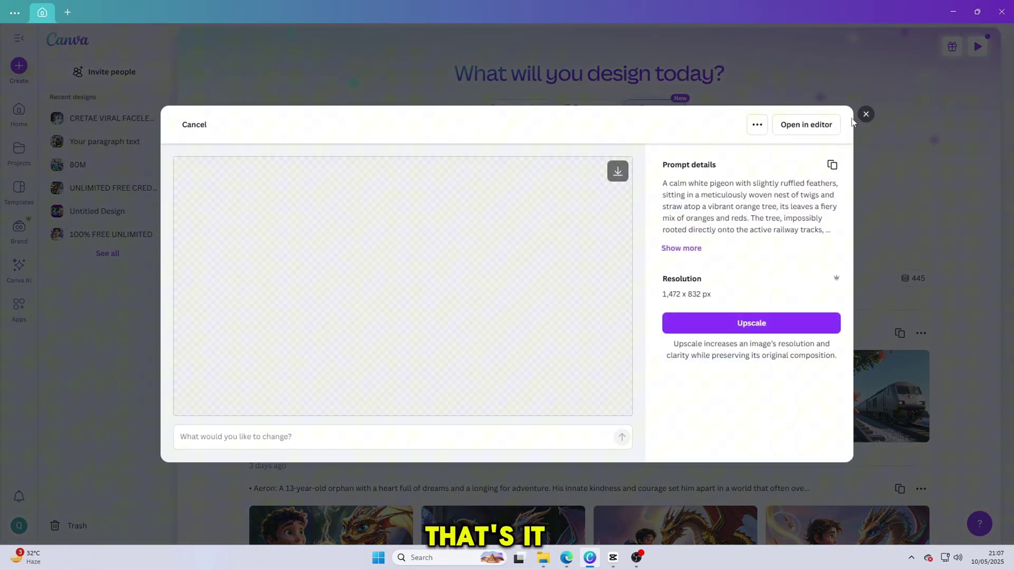
pyautogui.click(868, 116)
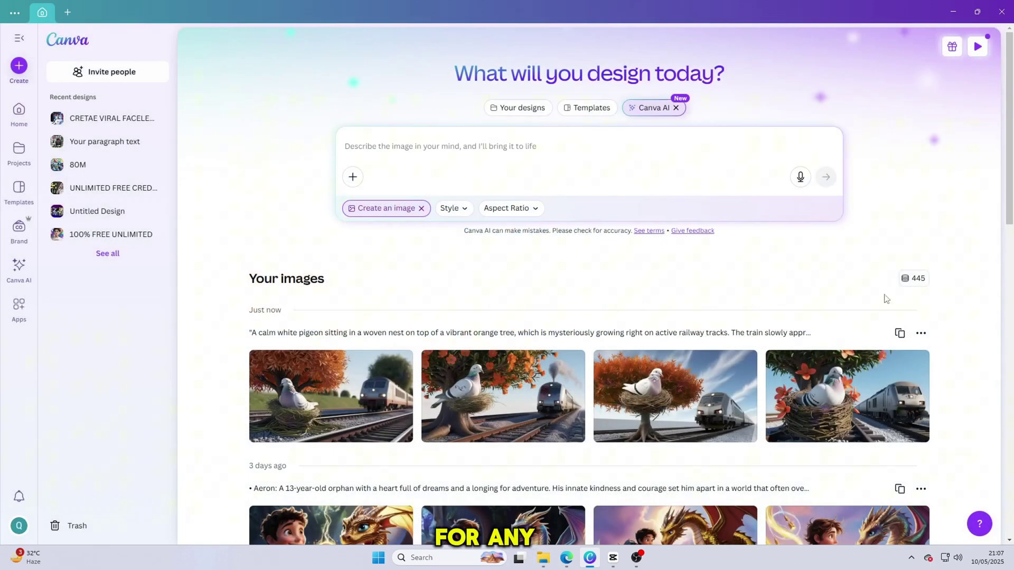
pyautogui.click(870, 380)
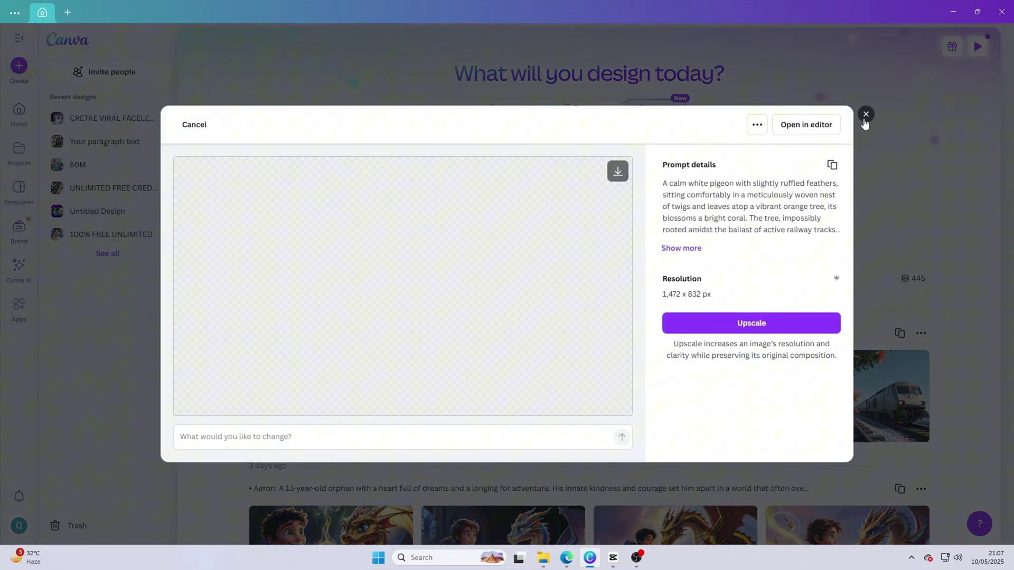
pyautogui.click(866, 116)
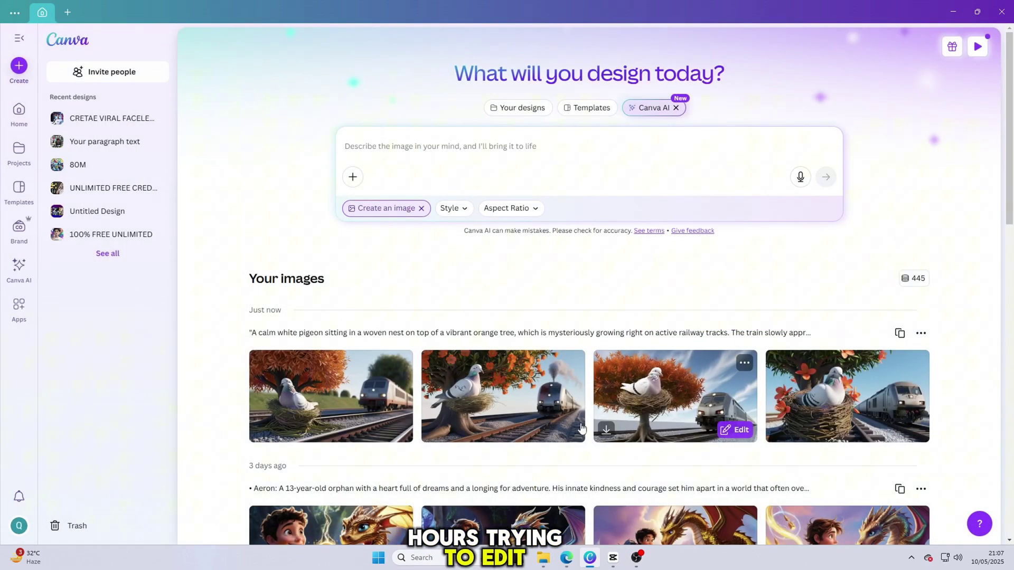
pyautogui.moveTo(566, 558)
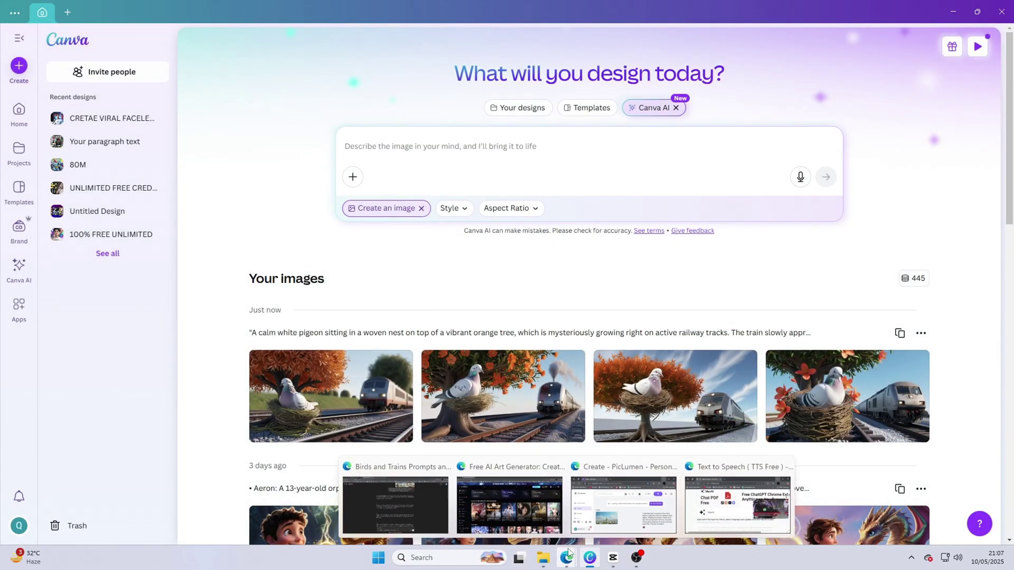
# Copy prompt 2, the hen planting a guava tree, from the ChatGPT conversation
pyautogui.click(384, 508)
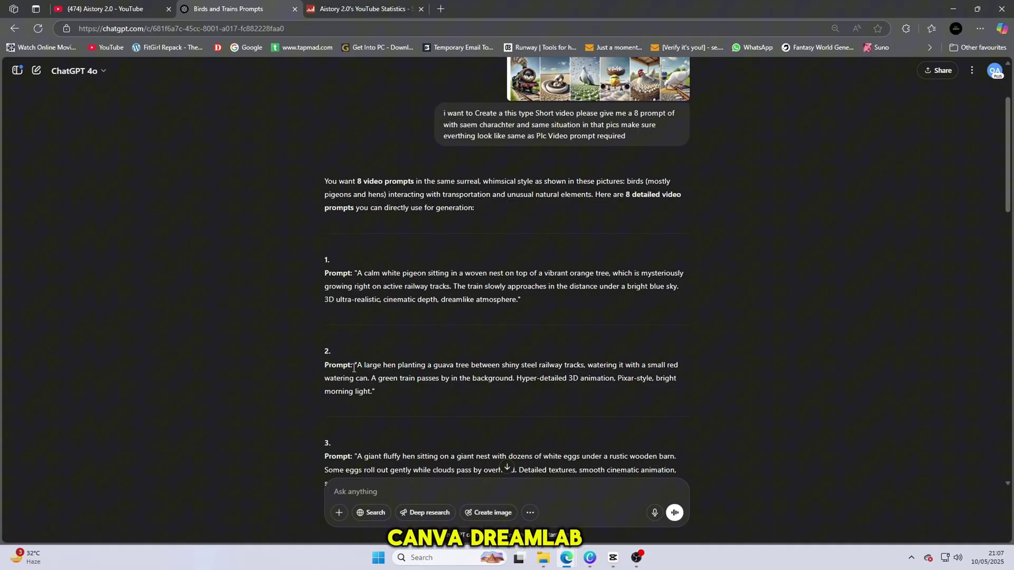
pyautogui.moveTo(362, 365); pyautogui.dragTo(391, 389)
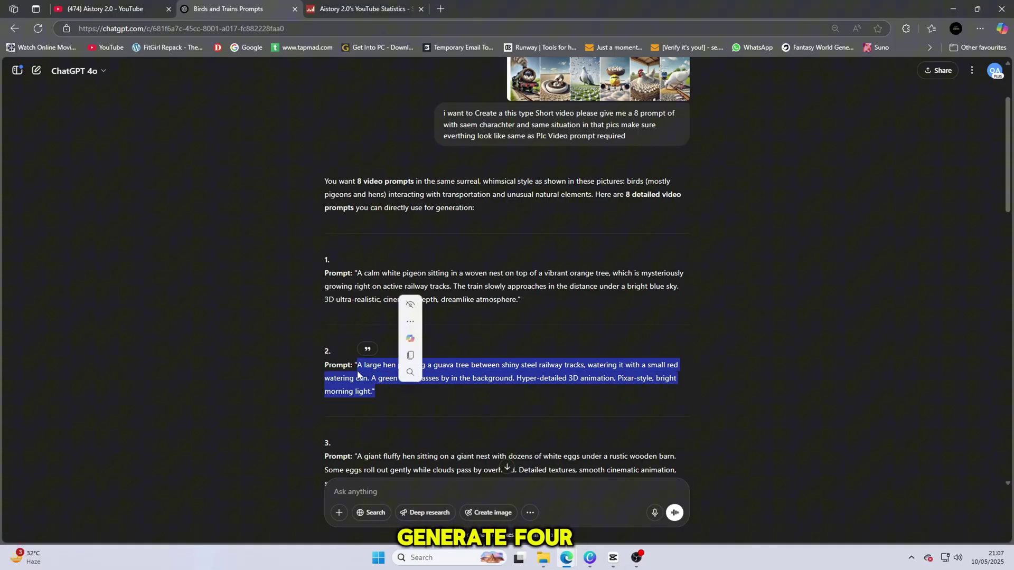
pyautogui.rightClick(356, 385)
pyautogui.click(388, 168)
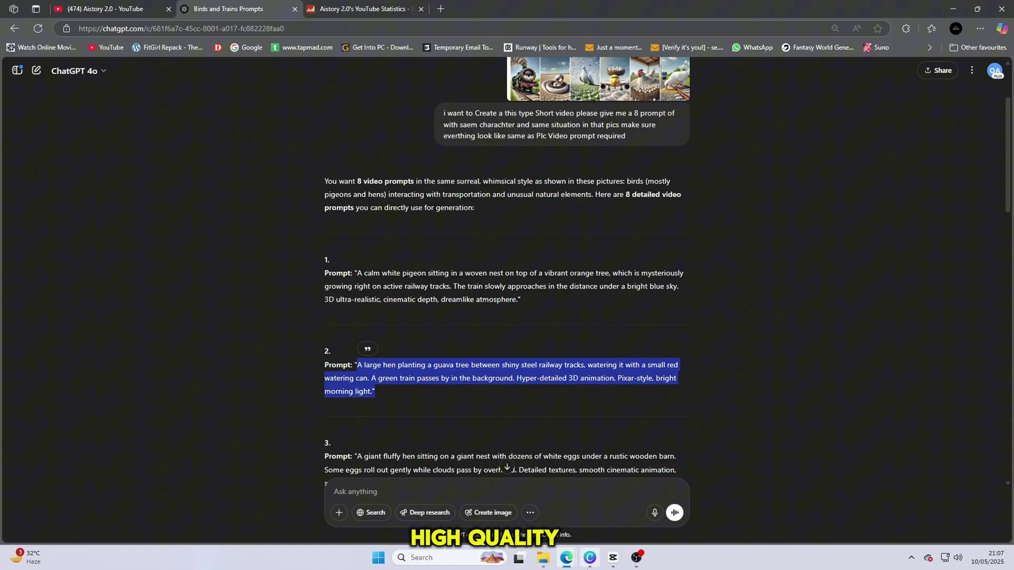
# Paste the hen and guava tree prompt into Canva AI and generate
pyautogui.hotkey('alt', 'Tab')
pyautogui.click(533, 146)
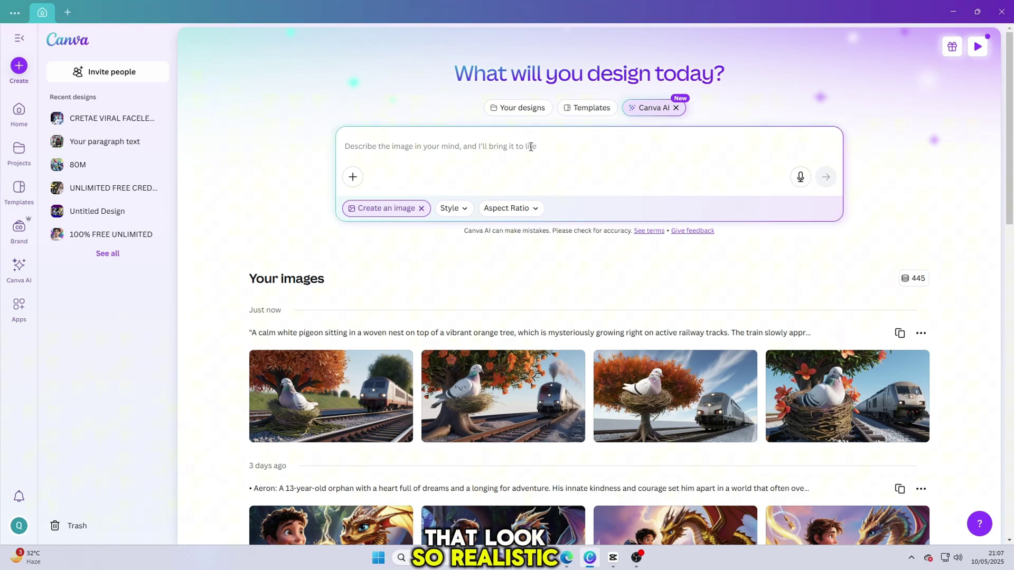
pyautogui.hotkey('ctrl', 'v')
pyautogui.press('Return')
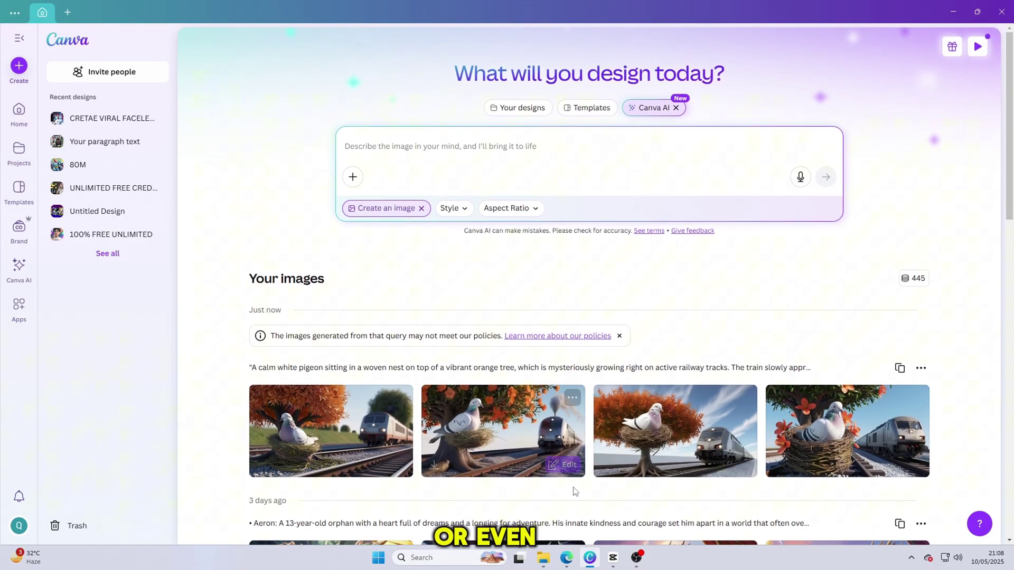
# Copy prompt 3, the giant fluffy hen on an egg nest, from ChatGPT
pyautogui.click(404, 515)
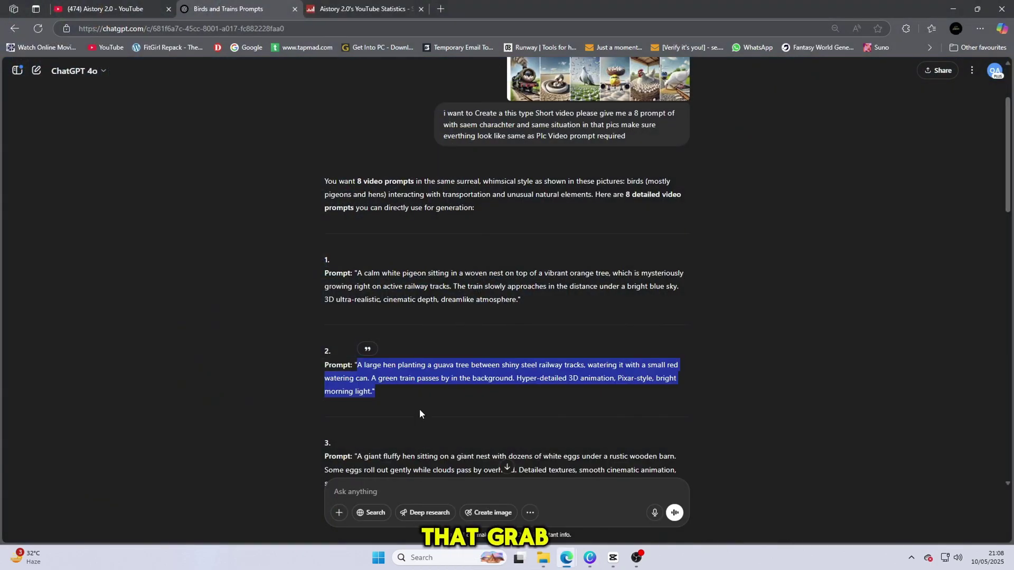
pyautogui.scroll(-2, 418, 409)
pyautogui.click(364, 353)
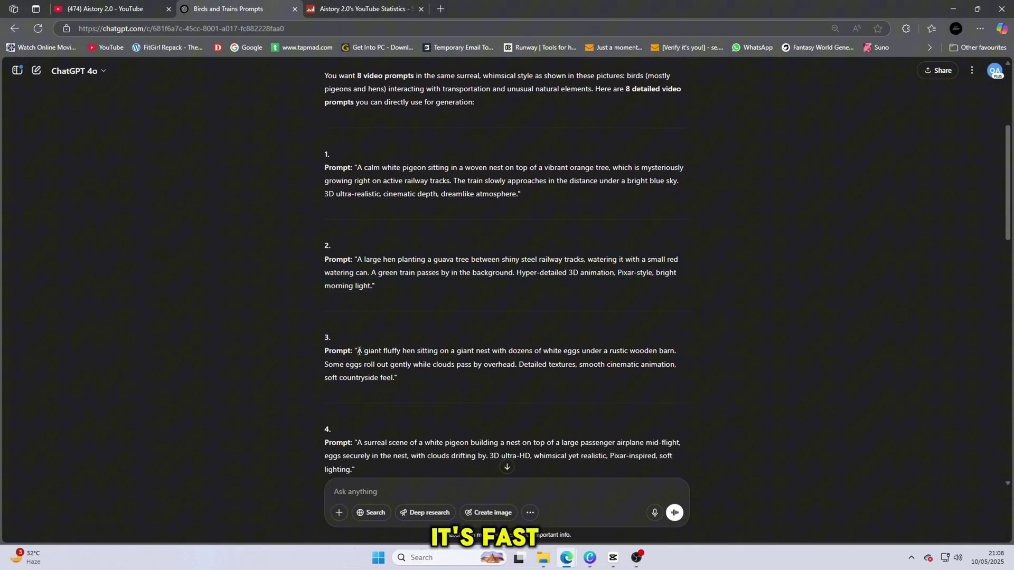
pyautogui.moveTo(358, 350); pyautogui.dragTo(396, 378)
pyautogui.hotkey('ctrl', 'c')
pyautogui.rightClick(392, 378)
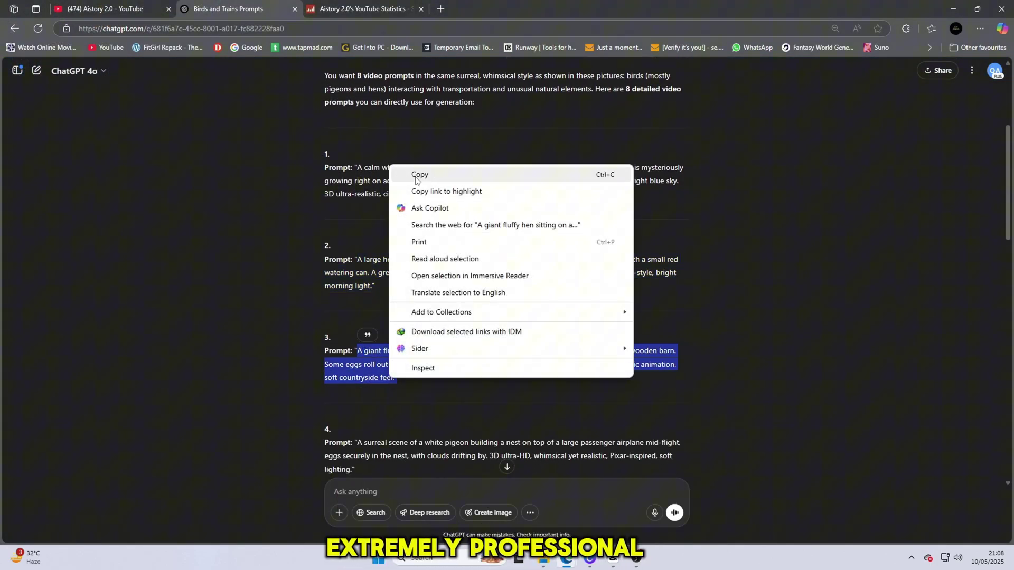
pyautogui.click(416, 176)
# Paste the fluffy hen prompt into Canva AI, generate, and open a resulting image
pyautogui.hotkey('alt', 'Tab')
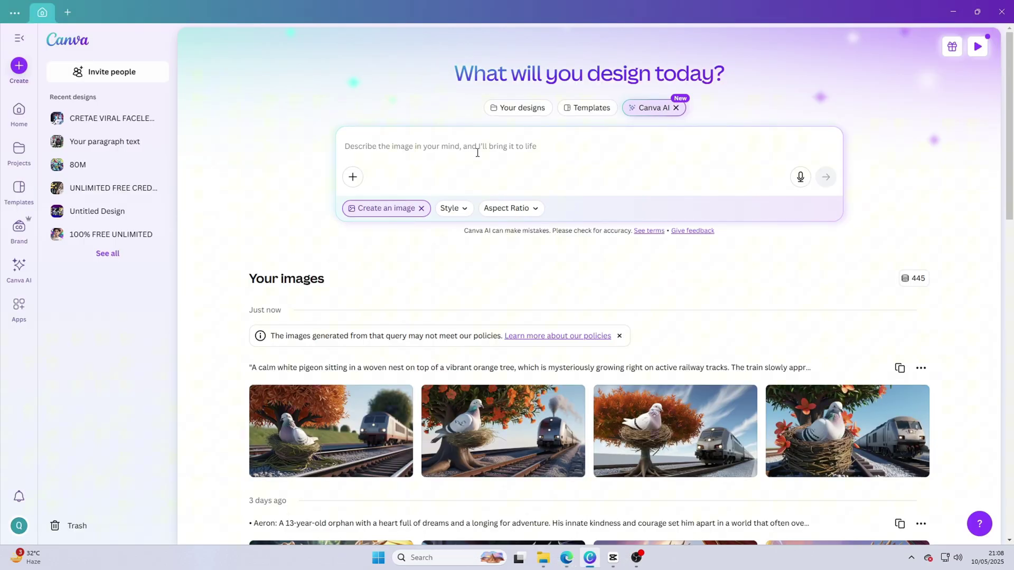
pyautogui.click(461, 152)
pyautogui.hotkey('ctrl', 'v')
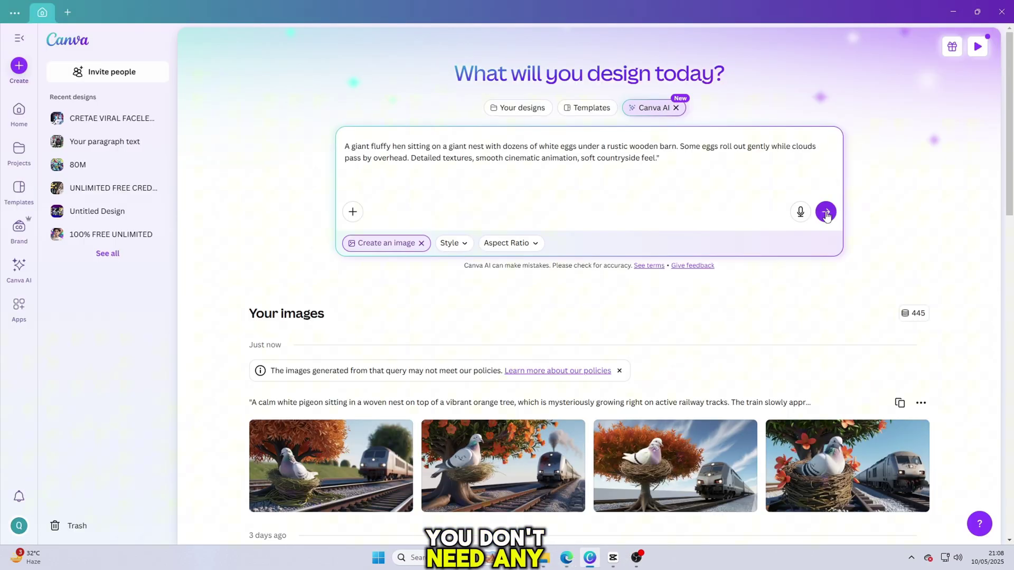
pyautogui.click(826, 212)
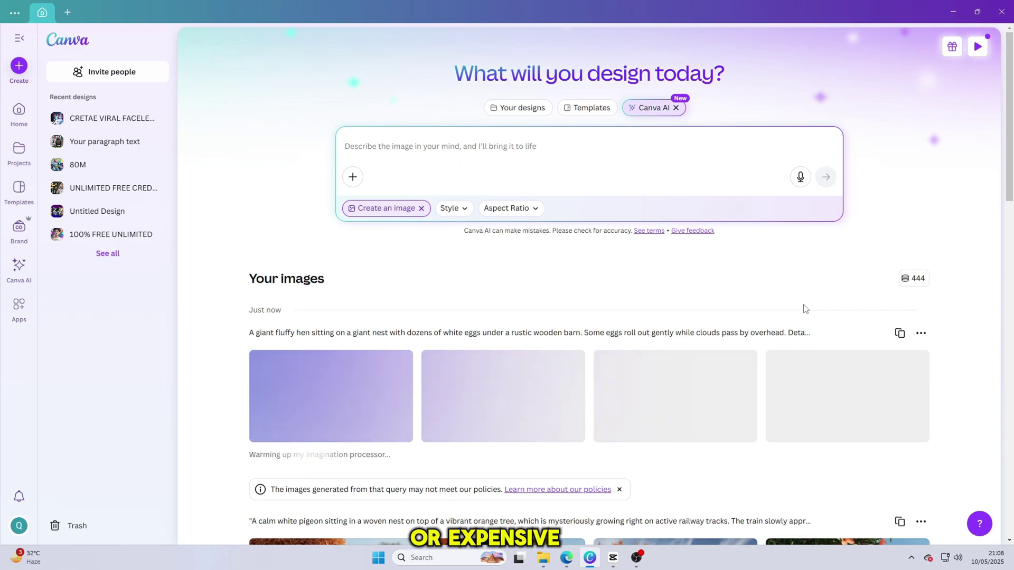
pyautogui.scroll(-1, 804, 309)
pyautogui.scroll(-2, 804, 309)
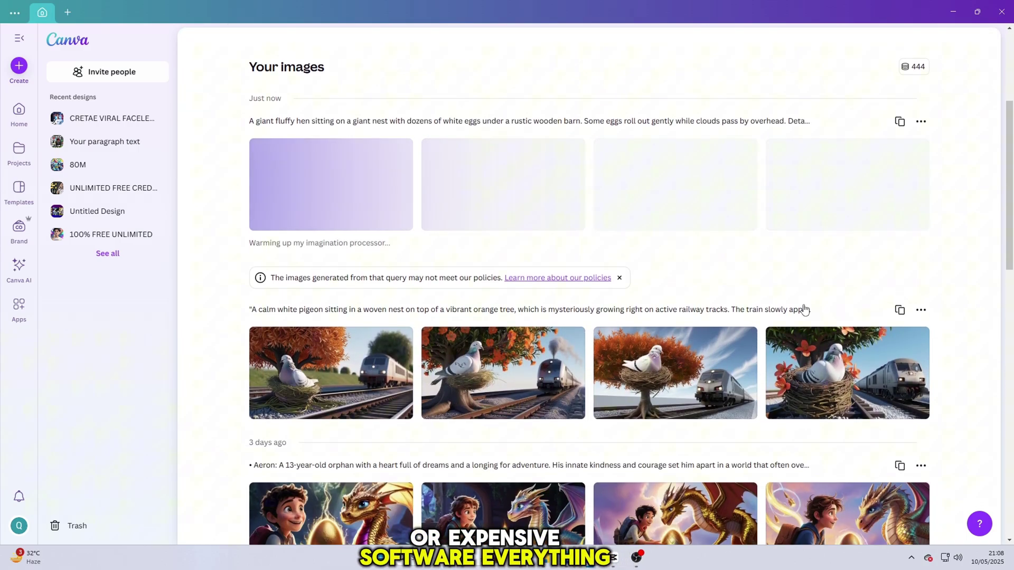
pyautogui.scroll(3, 648, 283)
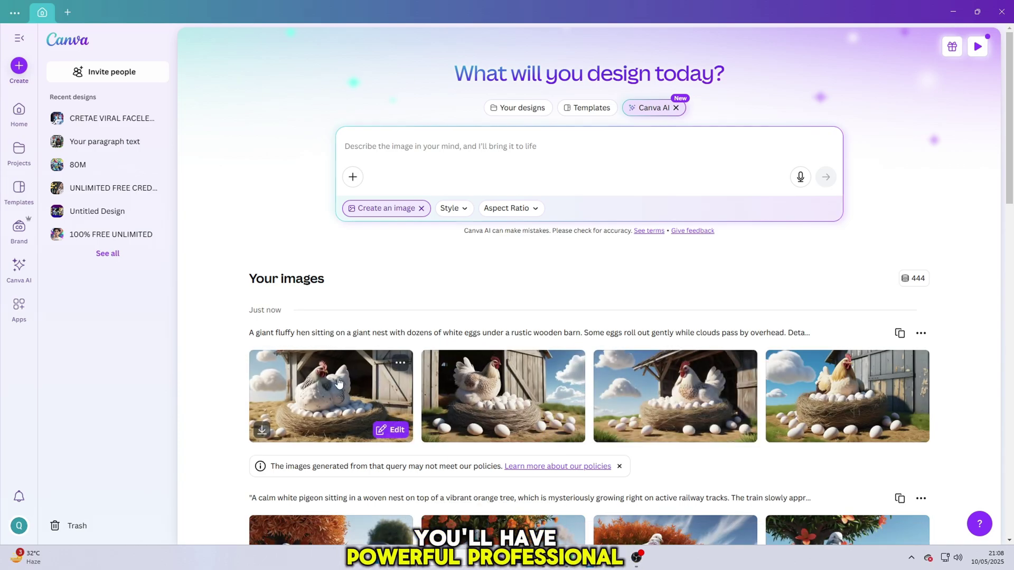
pyautogui.click(341, 396)
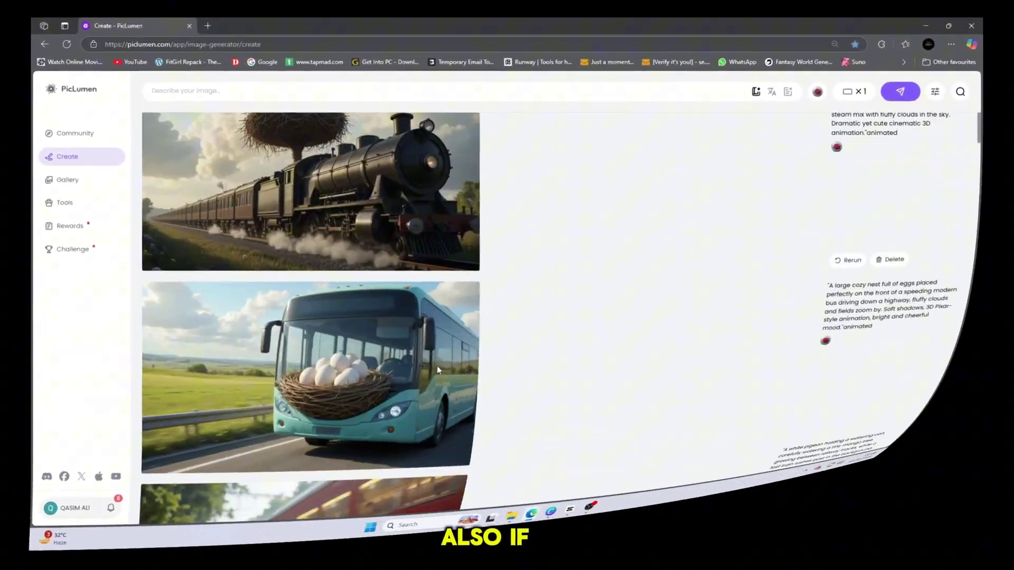
pyautogui.scroll(-5, 433, 377)
pyautogui.scroll(-1, 434, 377)
pyautogui.scroll(3, 434, 377)
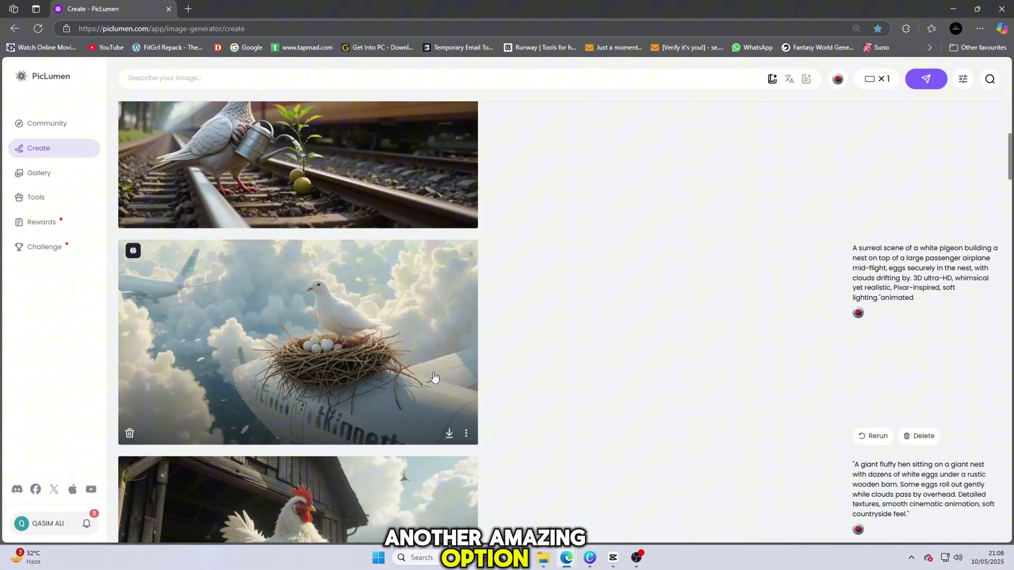
pyautogui.scroll(4, 433, 377)
pyautogui.scroll(5, 433, 377)
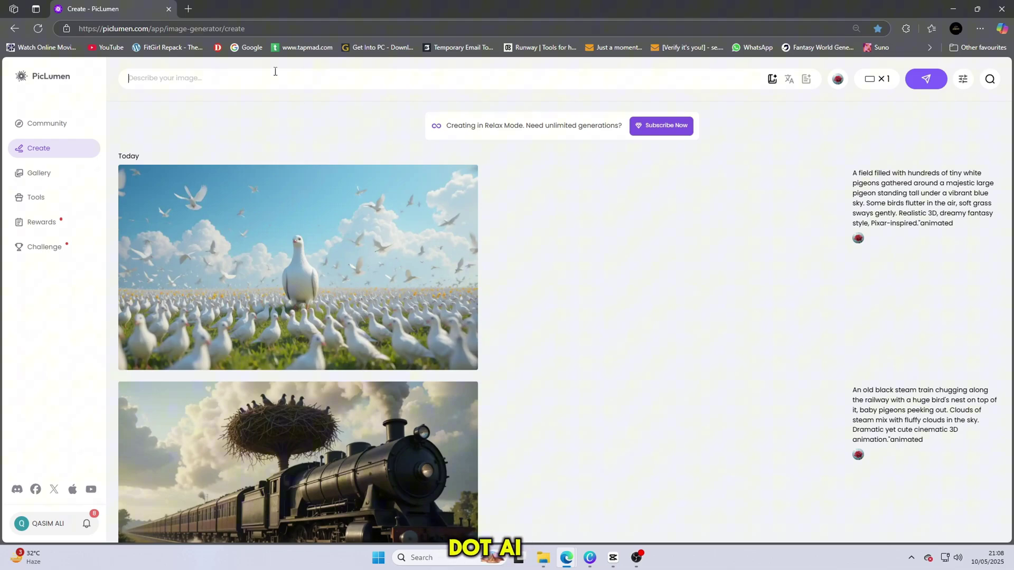
# Generate the hen-and-nest prompt in PicLumen, then dismiss the download manager trial notice
pyautogui.rightClick(275, 72)
pyautogui.click(297, 173)
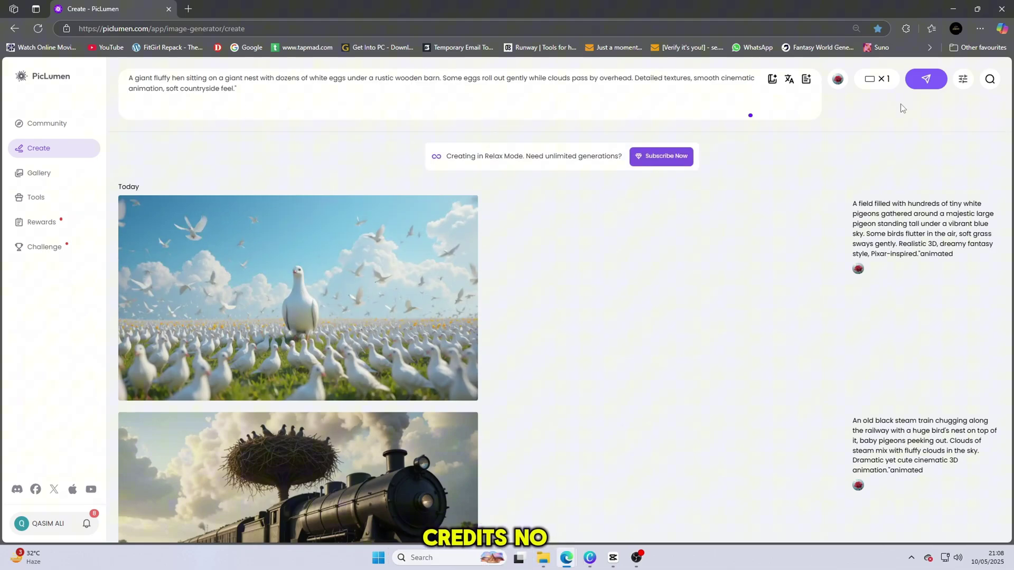
pyautogui.click(873, 88)
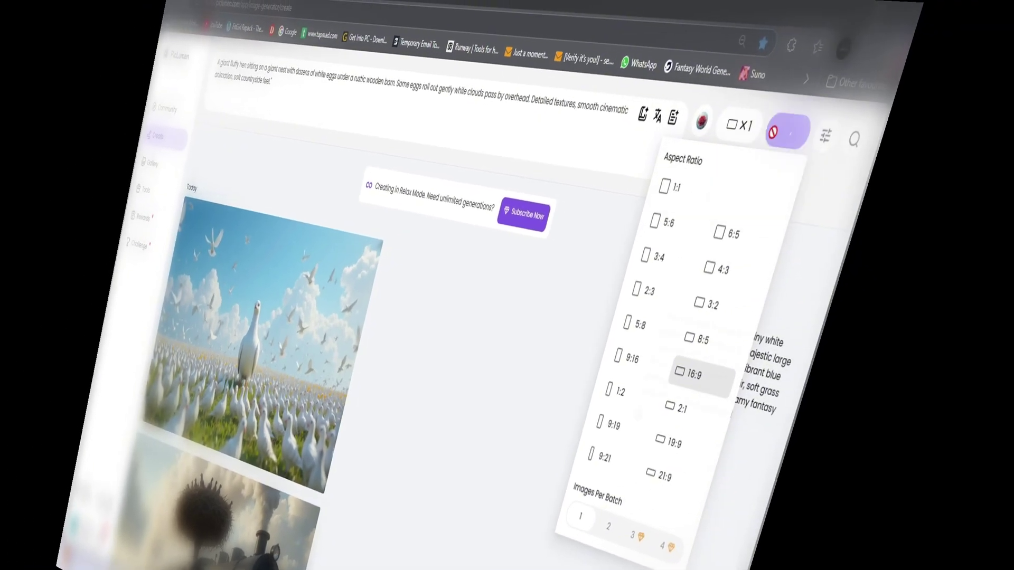
pyautogui.click(926, 79)
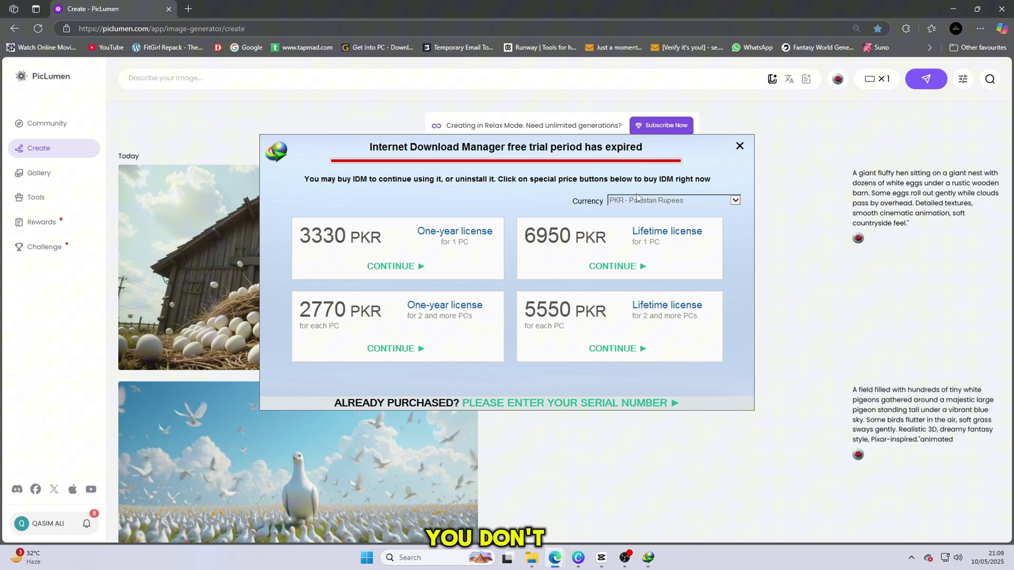
pyautogui.click(739, 146)
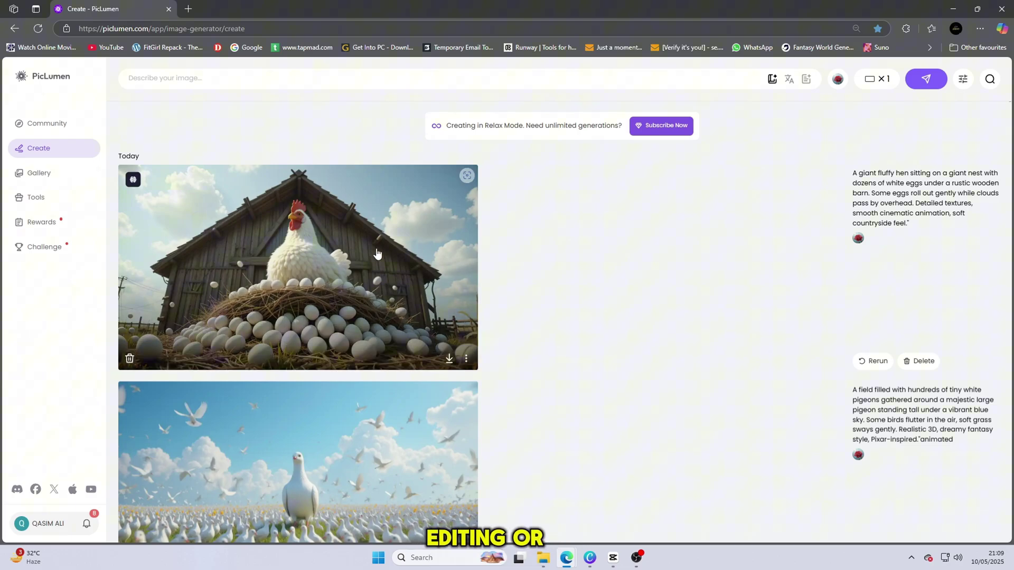
pyautogui.click(459, 294)
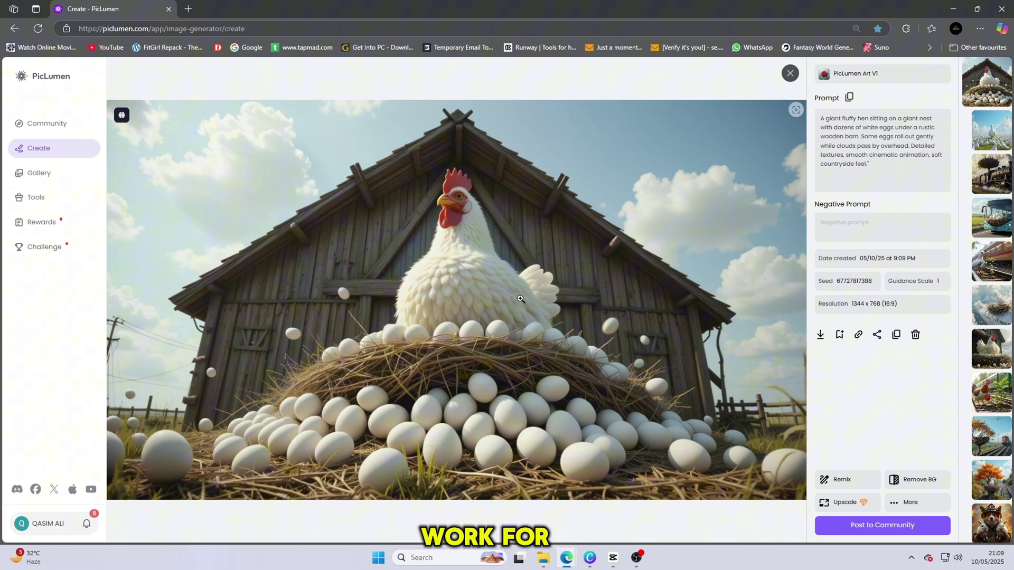
pyautogui.press('Right')
pyautogui.press('Right')
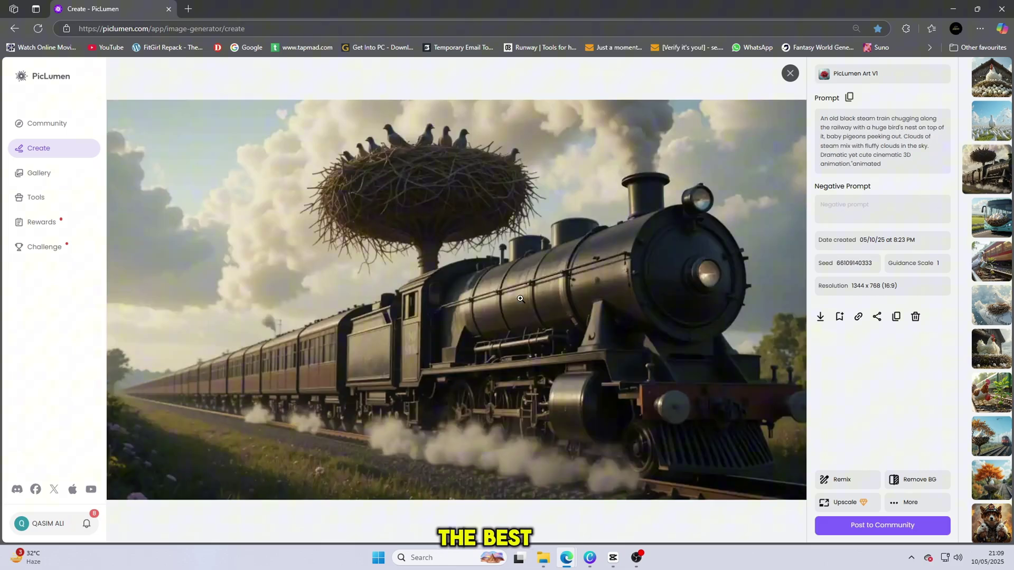
pyautogui.press('Right')
pyautogui.press('Right')
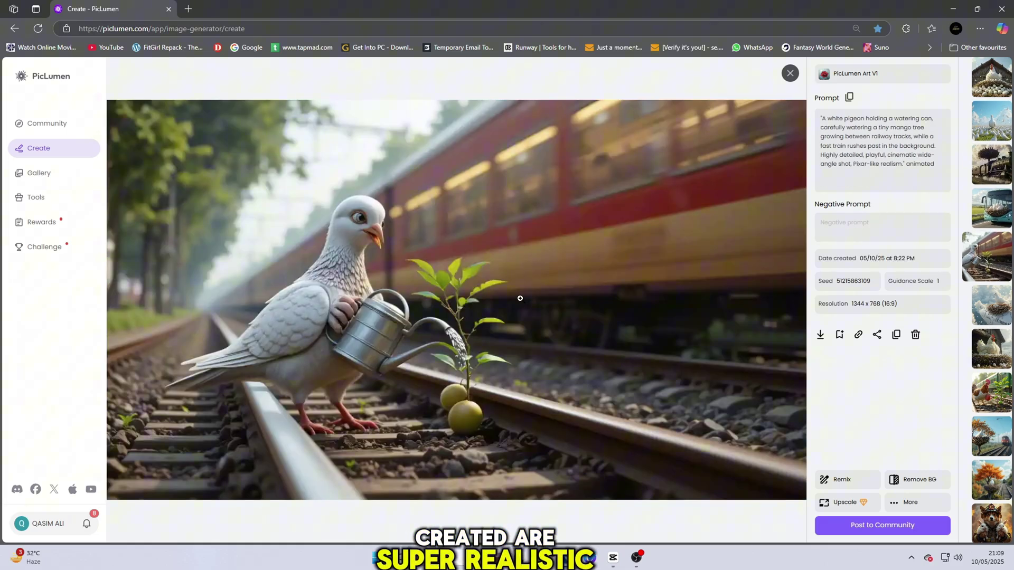
pyautogui.press('Right')
pyautogui.press('Right')
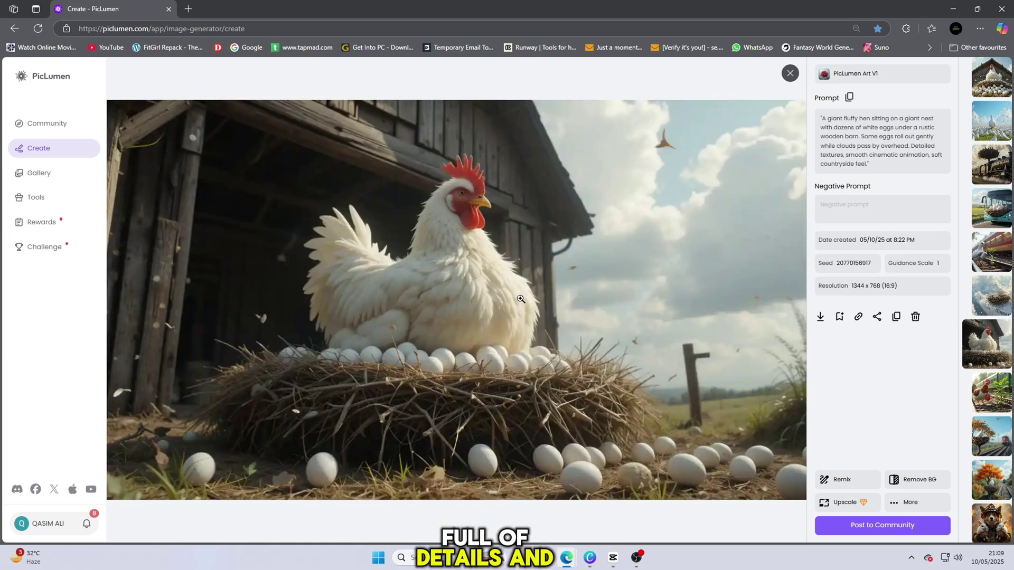
pyautogui.press('Right')
pyautogui.press('Right')
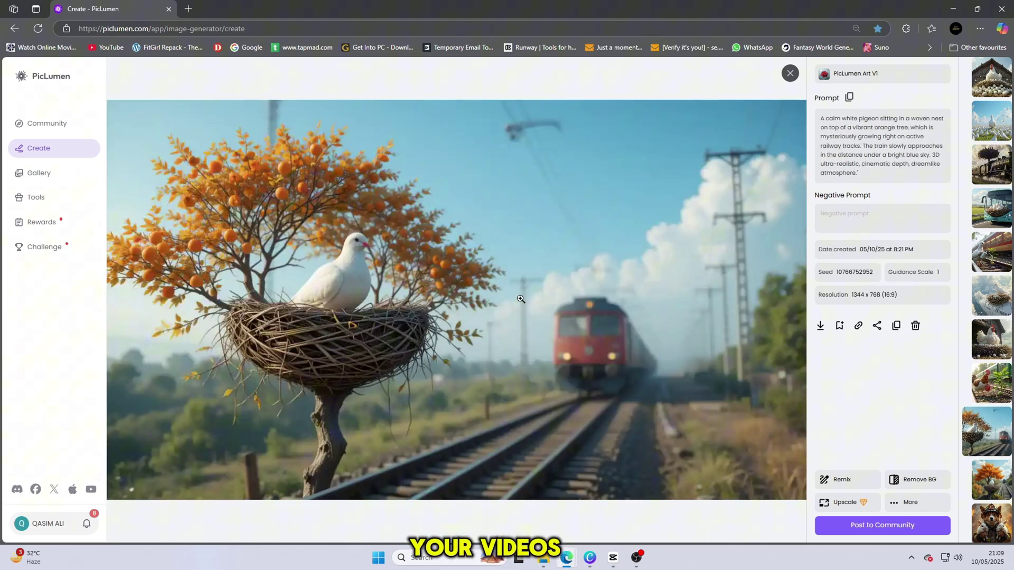
pyautogui.press('Right')
pyautogui.press('Right')
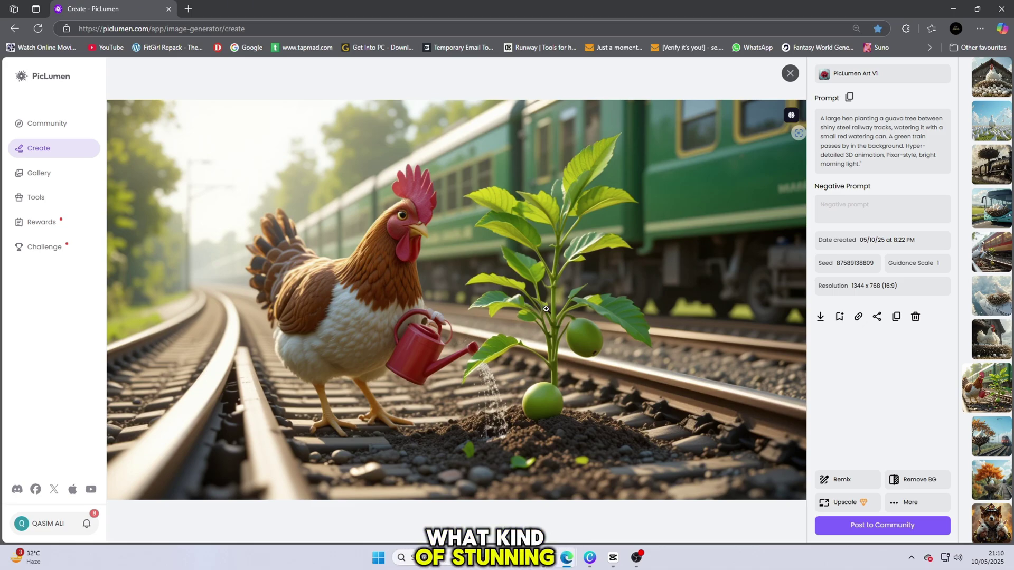
pyautogui.press('Up')
pyautogui.press('Up')
pyautogui.press('Up')
pyautogui.press('Up')
pyautogui.press('Up')
pyautogui.press('Up')
pyautogui.press('Up')
pyautogui.press('Up')
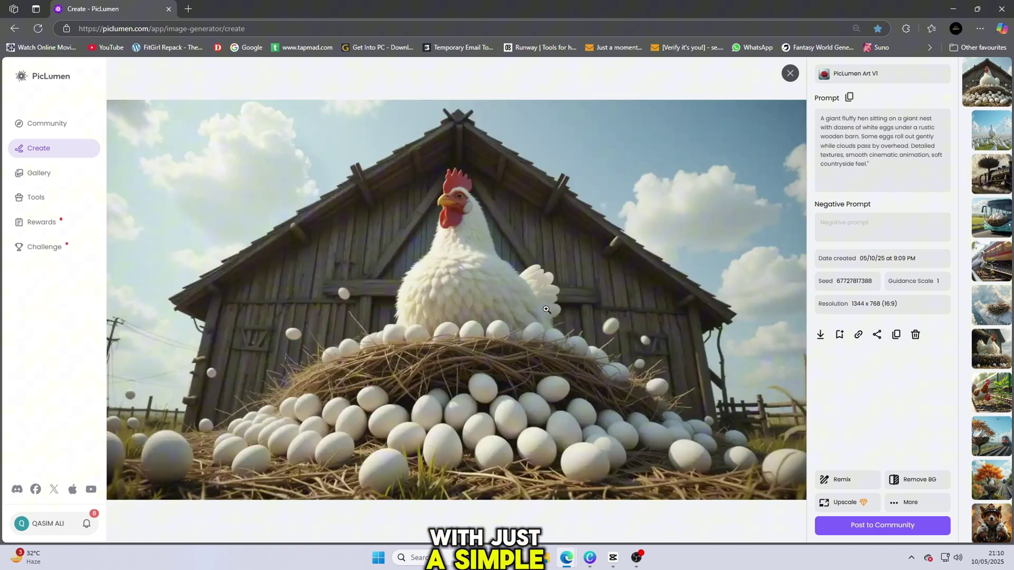
# Close the full-size image viewer and bring up the SeaArt AI home page
pyautogui.click(790, 73)
pyautogui.moveTo(566, 557)
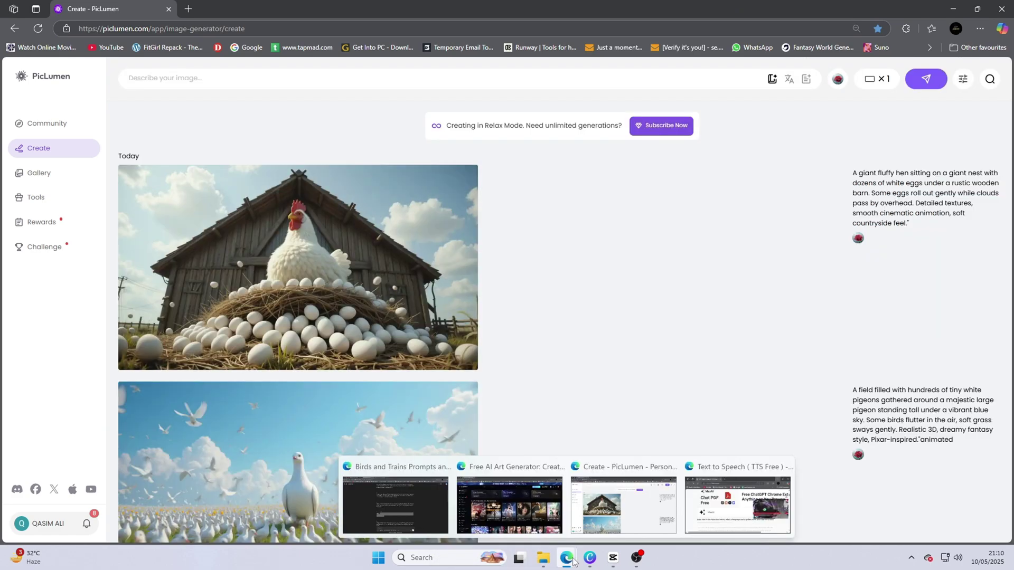
pyautogui.click(546, 519)
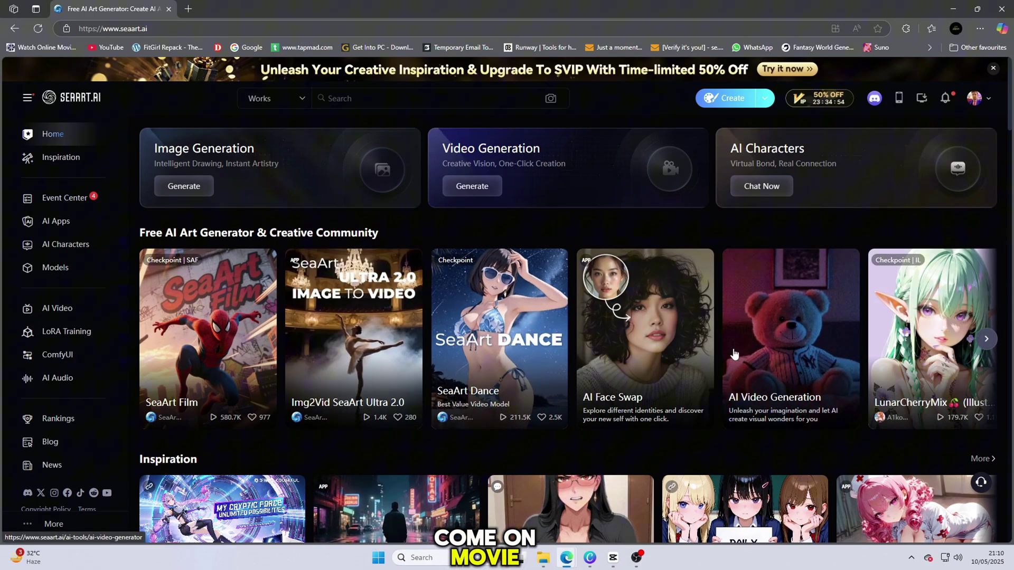
pyautogui.scroll(-3, 734, 355)
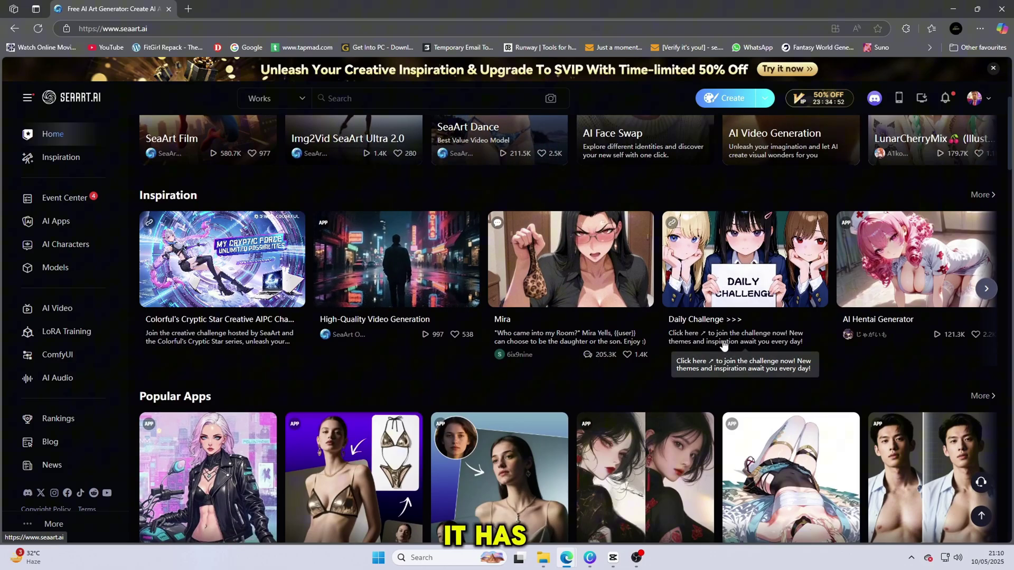
pyautogui.scroll(-2, 723, 347)
pyautogui.scroll(-3, 720, 345)
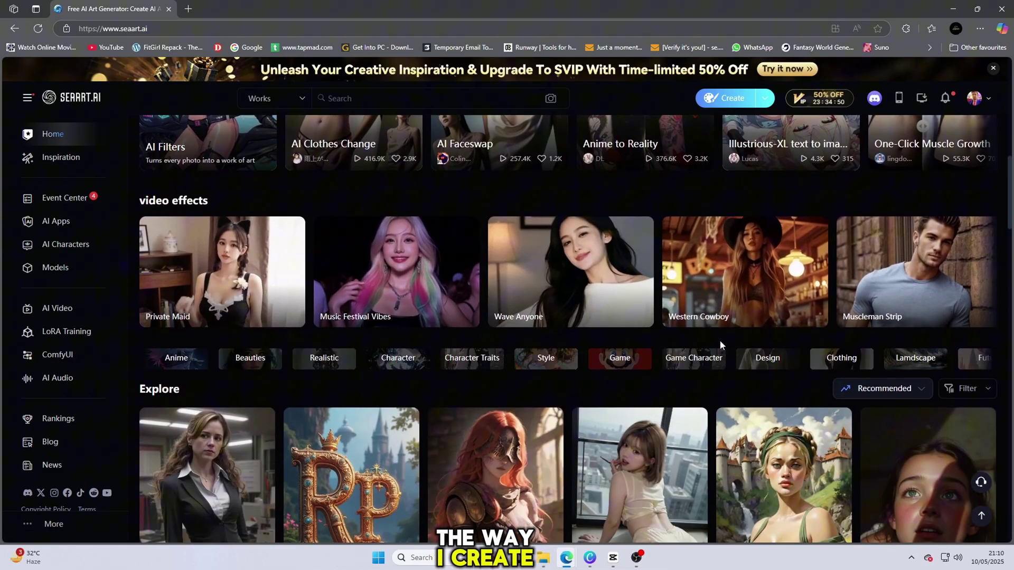
pyautogui.scroll(-4, 721, 344)
pyautogui.scroll(-4, 721, 349)
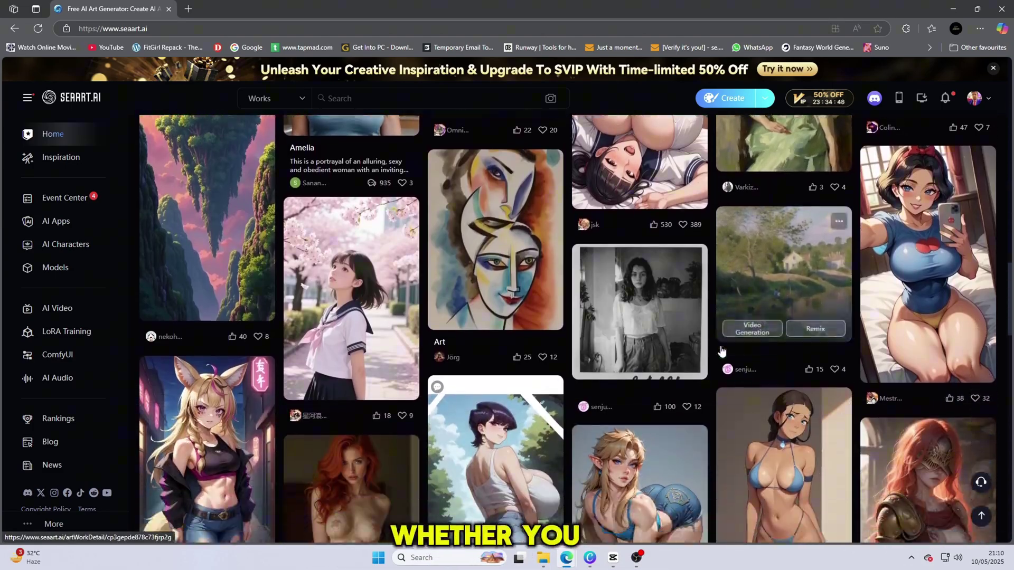
pyautogui.scroll(3, 721, 351)
pyautogui.scroll(-2, 721, 351)
pyautogui.scroll(-5, 721, 352)
pyautogui.scroll(-2, 721, 351)
pyautogui.scroll(-3, 720, 351)
pyautogui.scroll(-4, 721, 351)
pyautogui.scroll(-3, 719, 351)
pyautogui.scroll(-4, 720, 352)
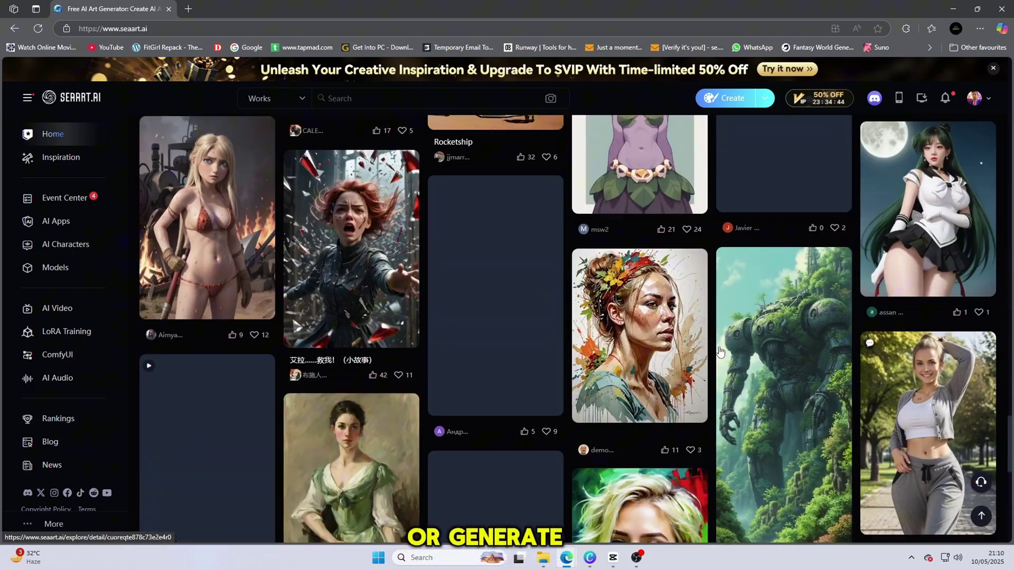
pyautogui.scroll(-4, 721, 350)
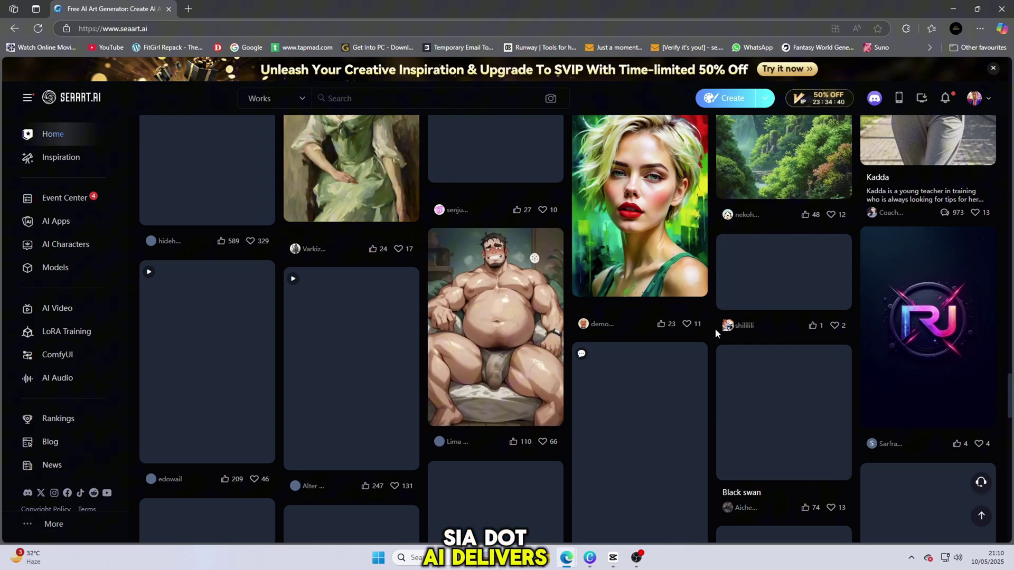
pyautogui.scroll(-1, 715, 329)
pyautogui.scroll(-1, 716, 329)
pyautogui.scroll(-1, 714, 329)
pyautogui.scroll(2, 714, 328)
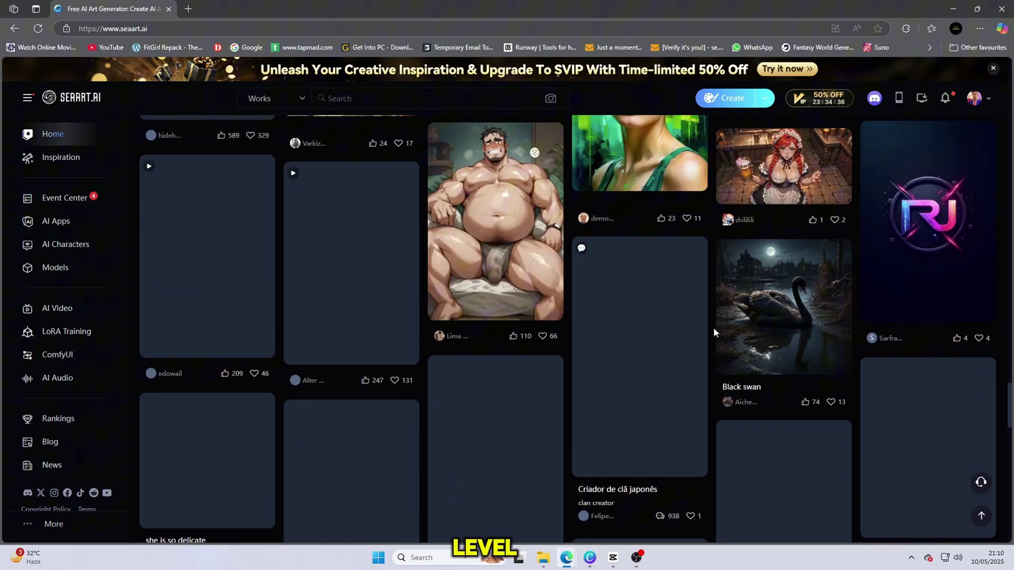
pyautogui.scroll(-1, 714, 328)
pyautogui.scroll(-1, 713, 327)
pyautogui.scroll(1, 713, 327)
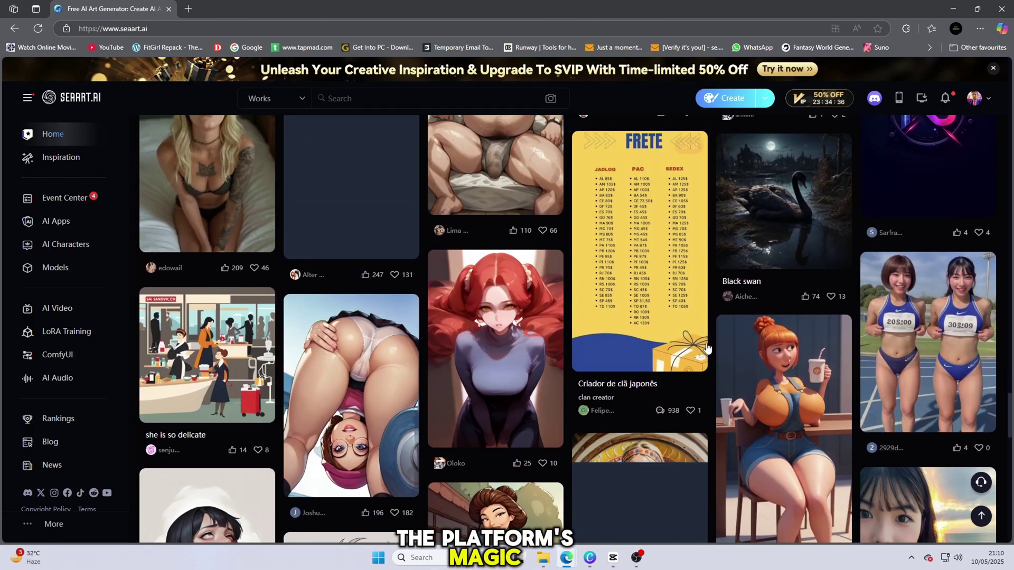
pyautogui.scroll(-10, 708, 349)
pyautogui.scroll(-10, 636, 217)
pyautogui.scroll(-10, 636, 217)
pyautogui.scroll(-10, 545, 278)
pyautogui.scroll(10, 545, 277)
pyautogui.scroll(5, 409, 263)
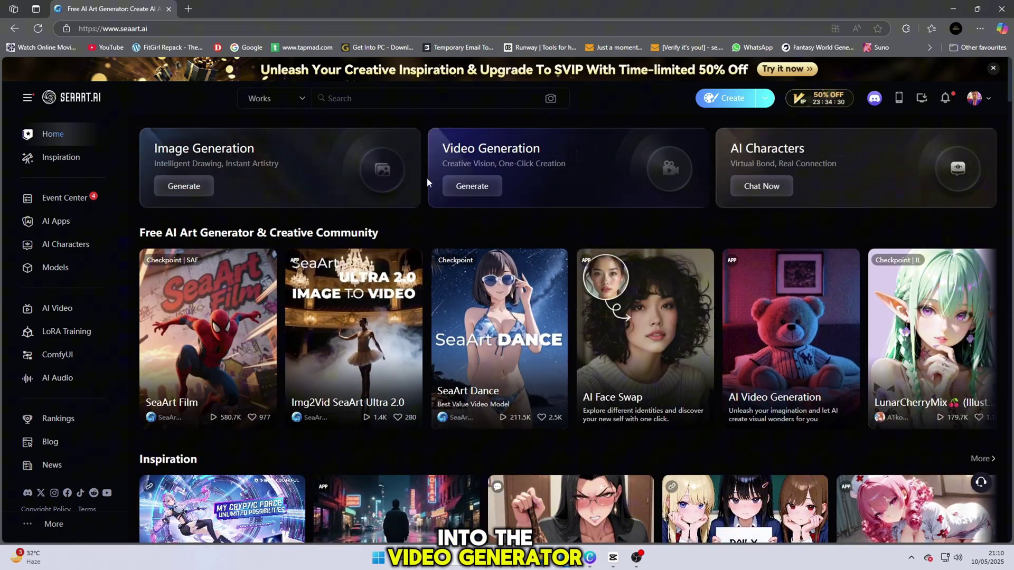
# Generate a video from the nest-and-train image as Start frame using the steam train prompt
pyautogui.click(486, 190)
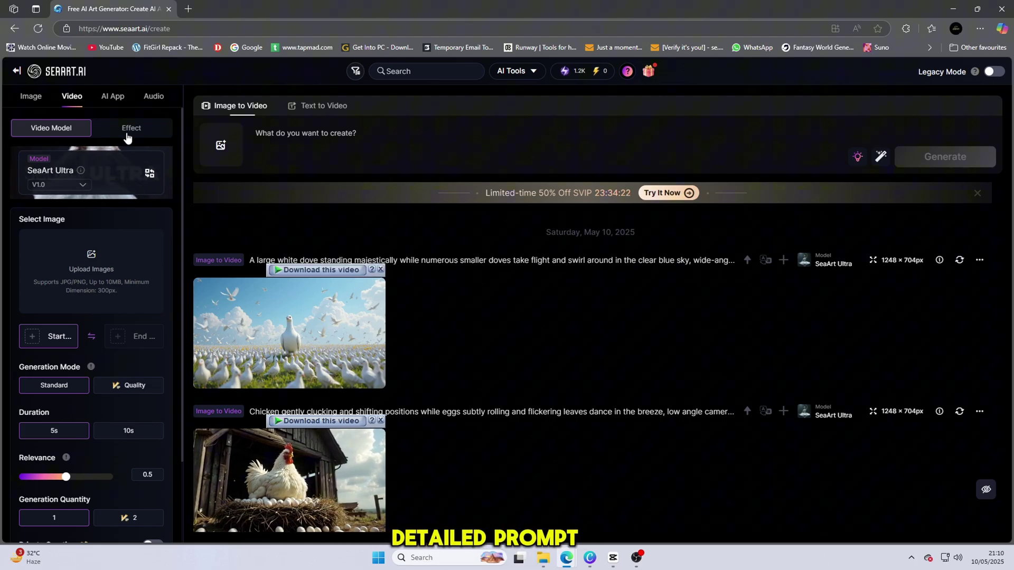
pyautogui.click(120, 273)
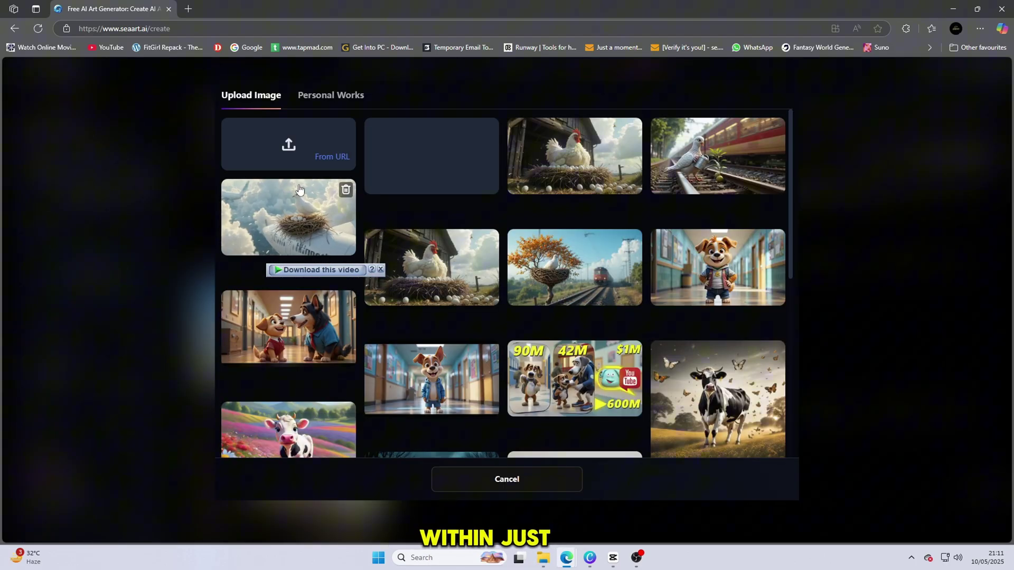
pyautogui.click(324, 154)
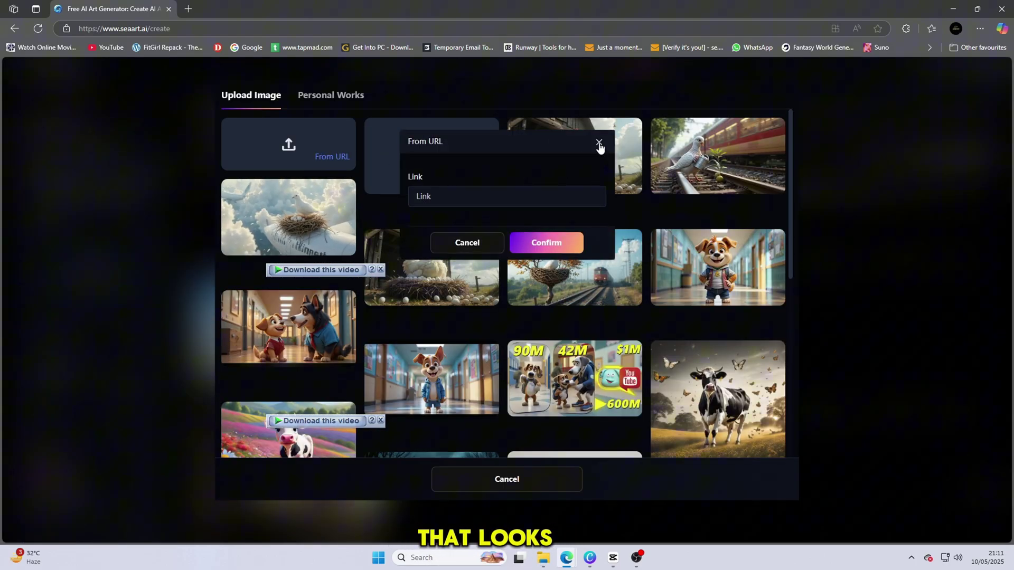
pyautogui.click(600, 145)
pyautogui.click(305, 146)
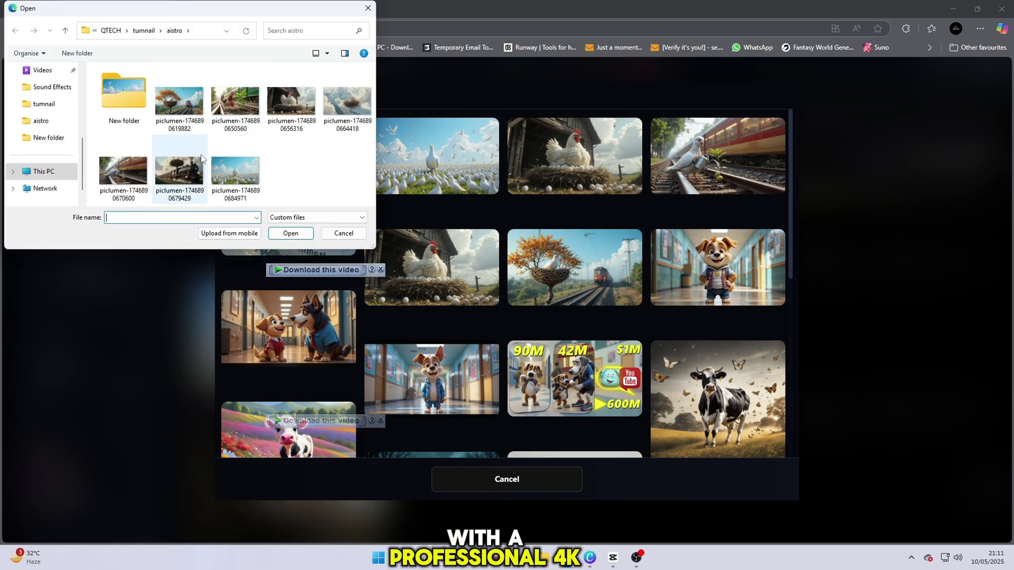
pyautogui.doubleClick(188, 183)
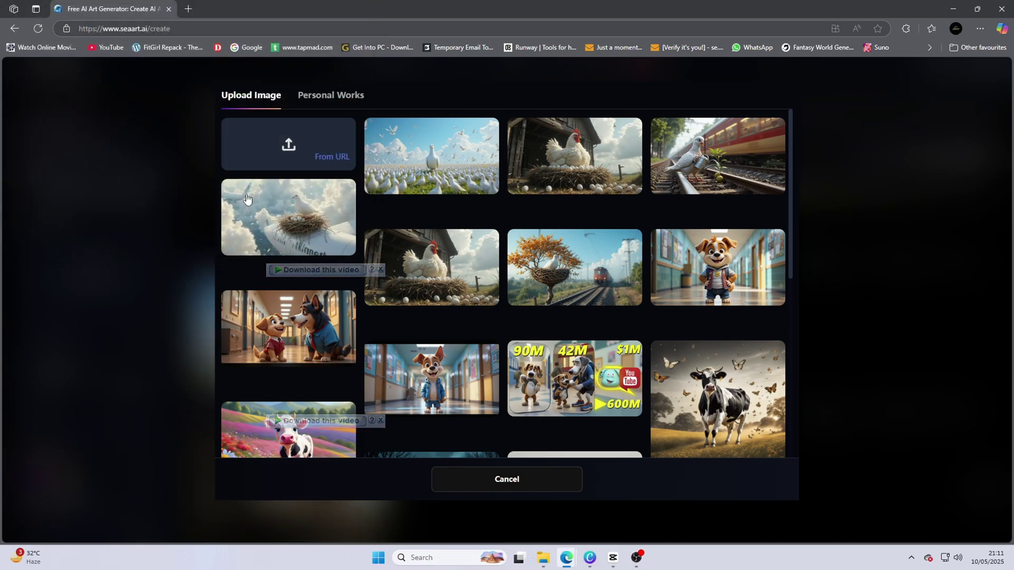
pyautogui.click(555, 265)
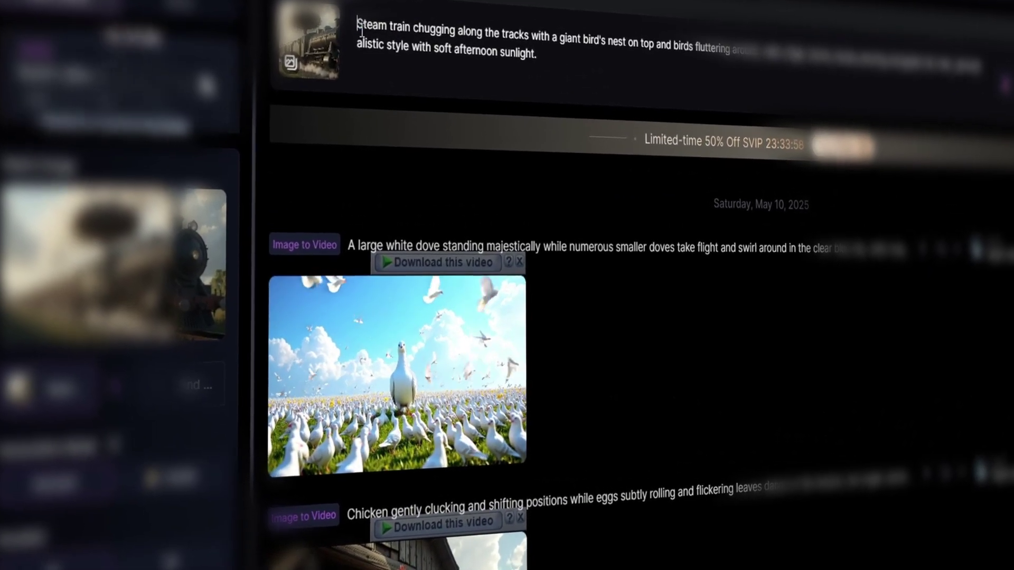
pyautogui.moveTo(351, 18); pyautogui.dragTo(538, 49)
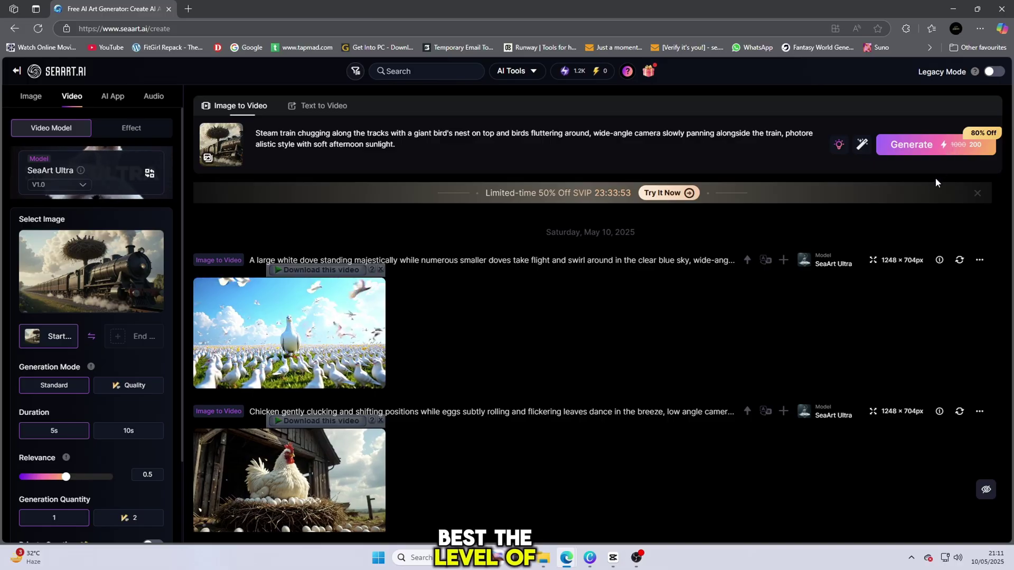
pyautogui.click(943, 157)
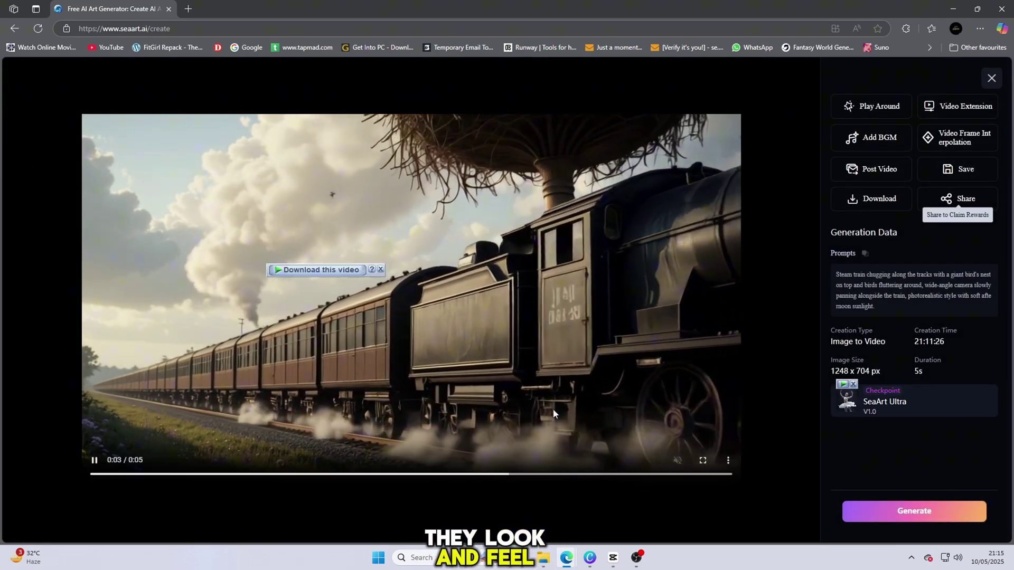
# Download the 7 MB steam-train video through IDM, play it, and close the preview
pyautogui.click(313, 270)
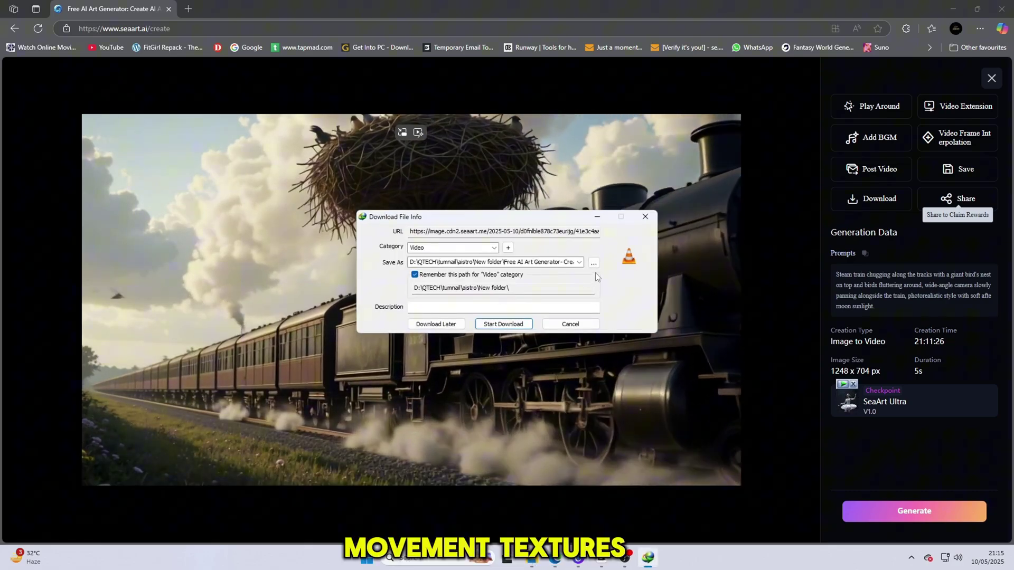
pyautogui.click(593, 263)
pyautogui.click(611, 370)
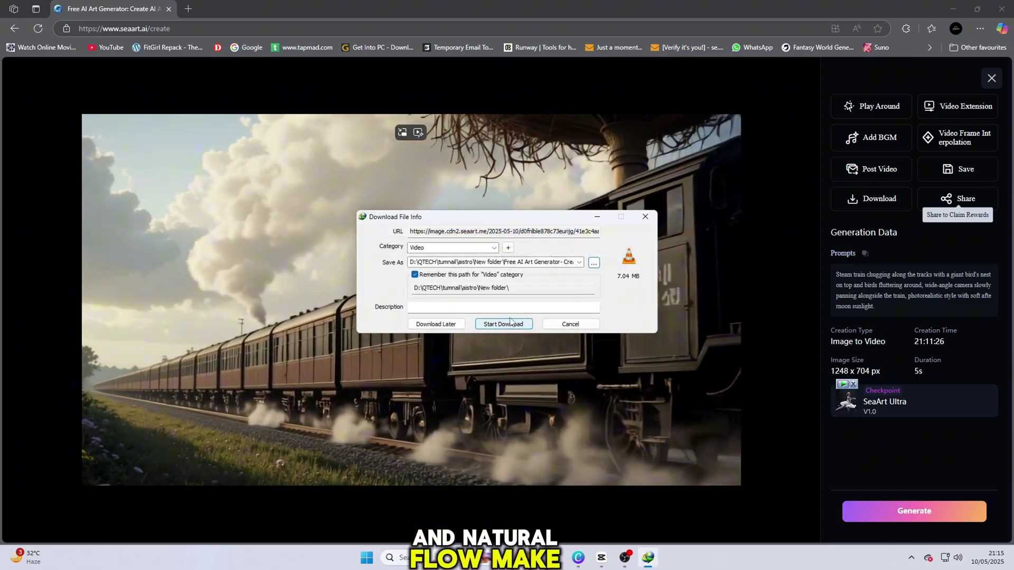
pyautogui.click(510, 321)
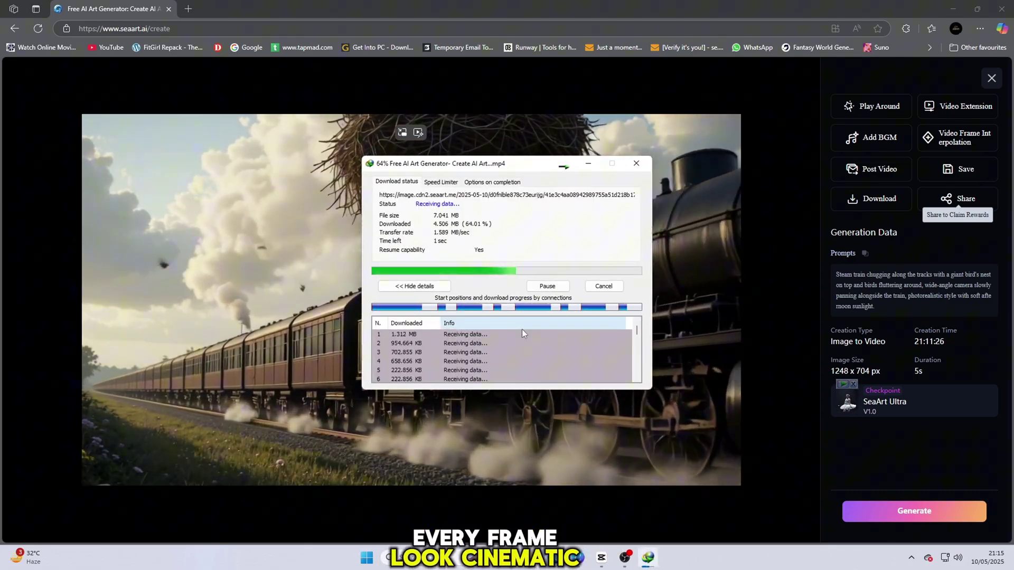
pyautogui.click(399, 315)
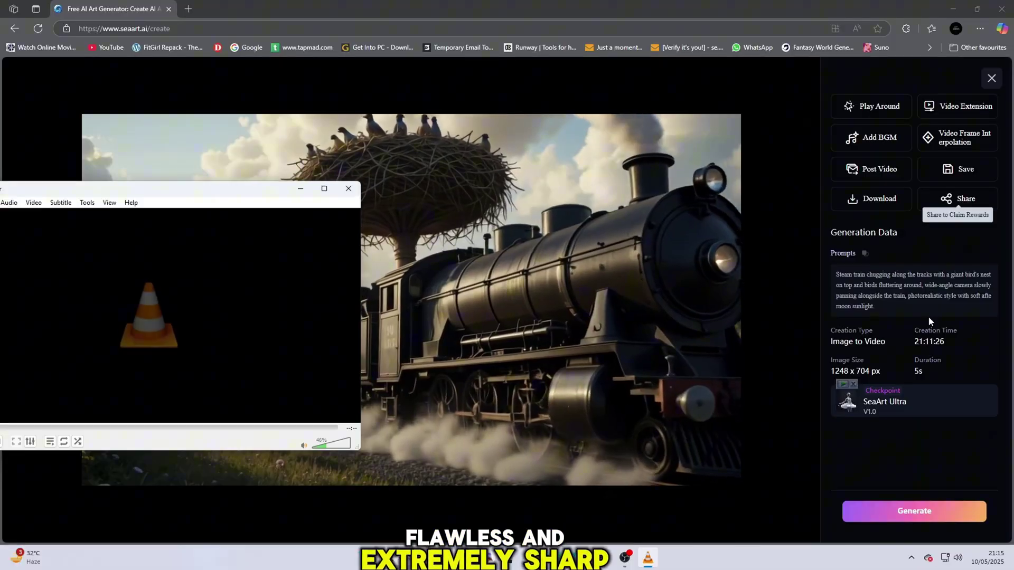
pyautogui.click(506, 144)
# Watch the white dove video full screen, then preview the chicken-on-nest video
pyautogui.click(991, 78)
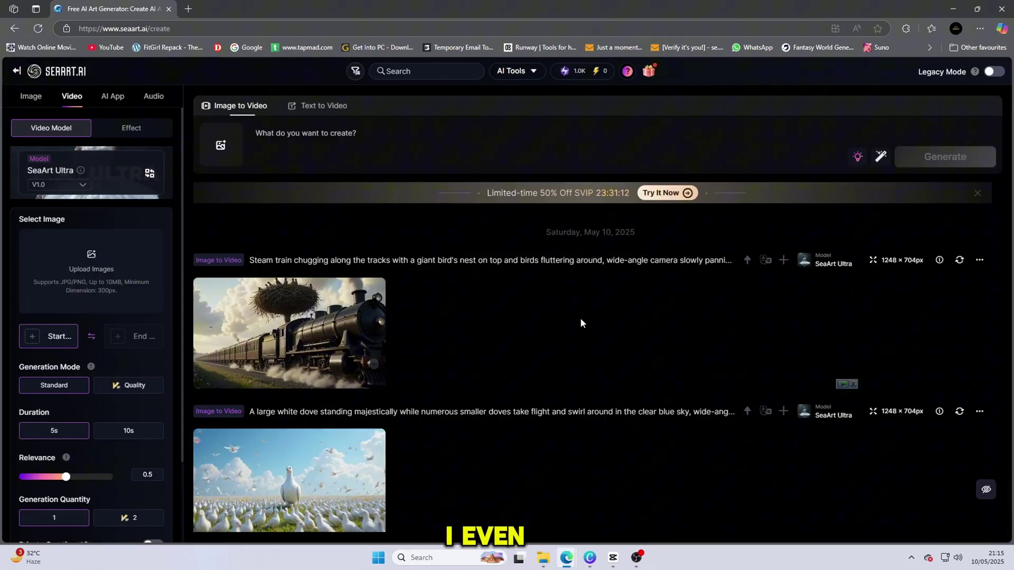
pyautogui.scroll(-2, 576, 326)
pyautogui.click(302, 324)
pyautogui.click(722, 461)
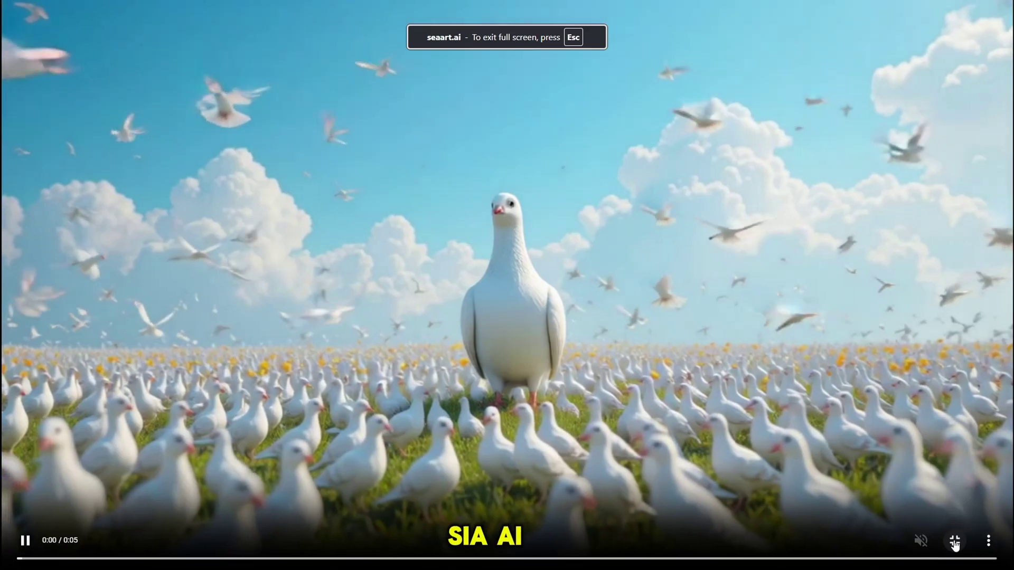
pyautogui.click(955, 541)
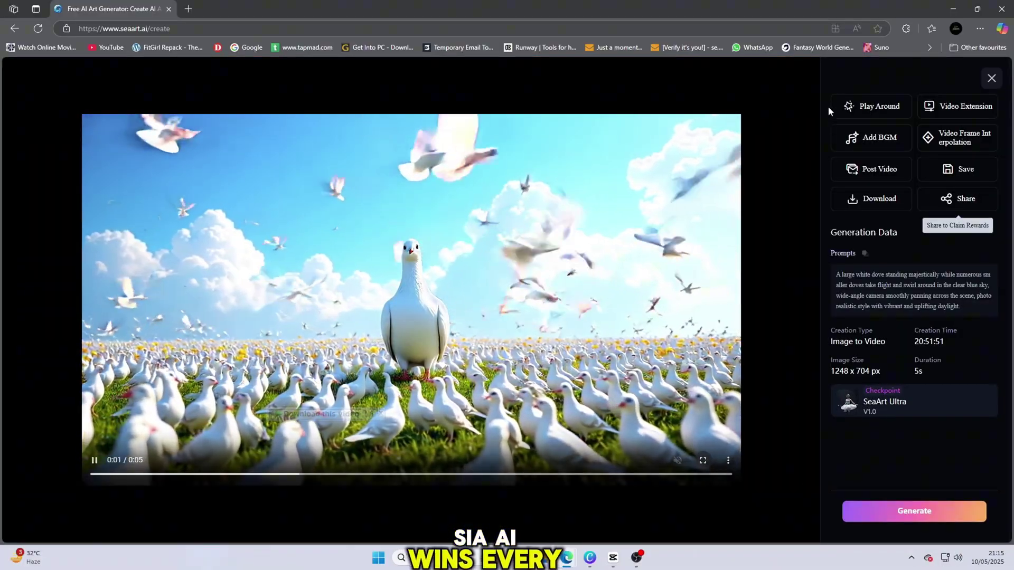
pyautogui.click(991, 77)
pyautogui.scroll(-2, 613, 310)
pyautogui.click(333, 324)
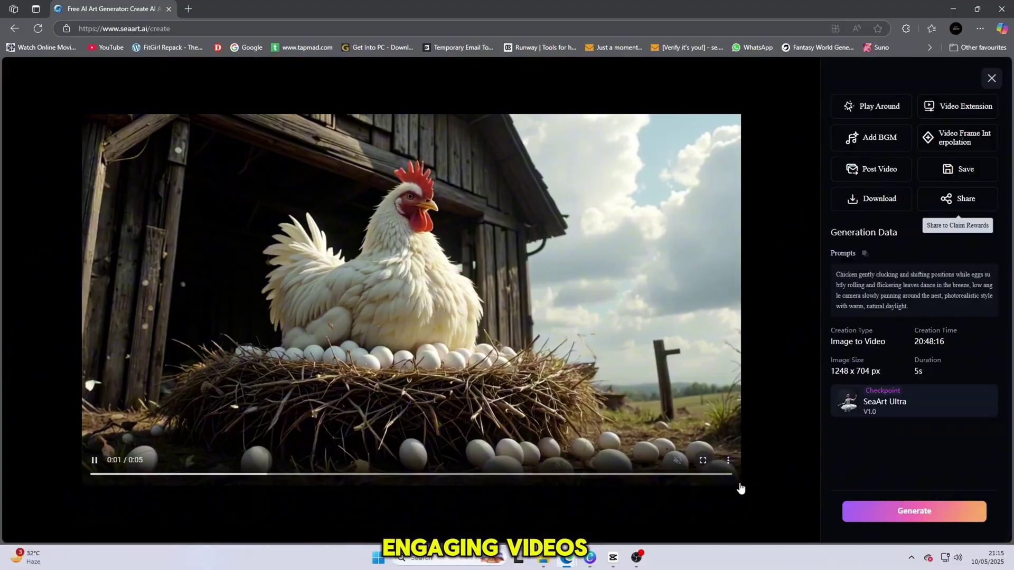
pyautogui.click(991, 78)
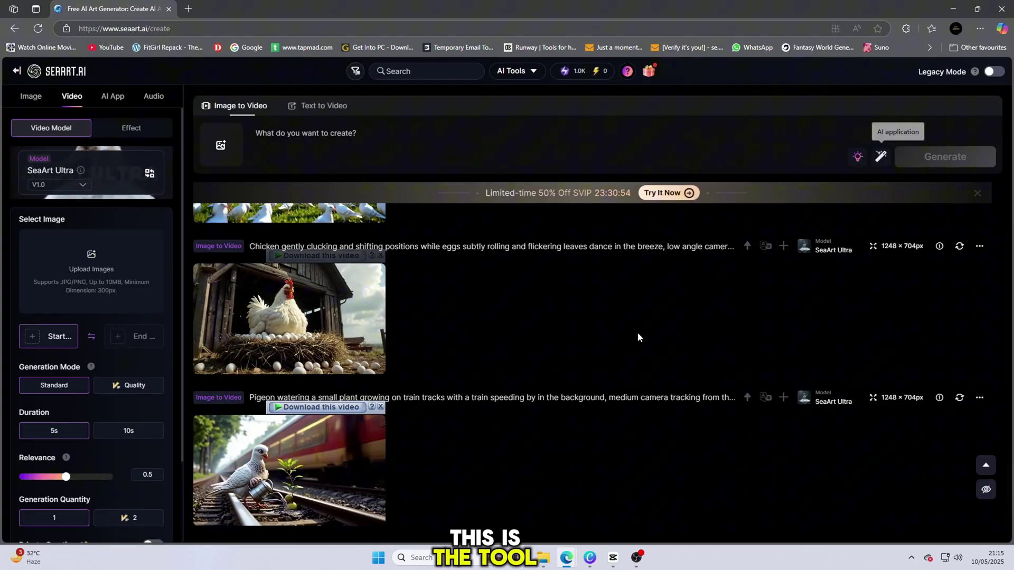
# Watch the pigeon watering plant video full screen
pyautogui.click(360, 352)
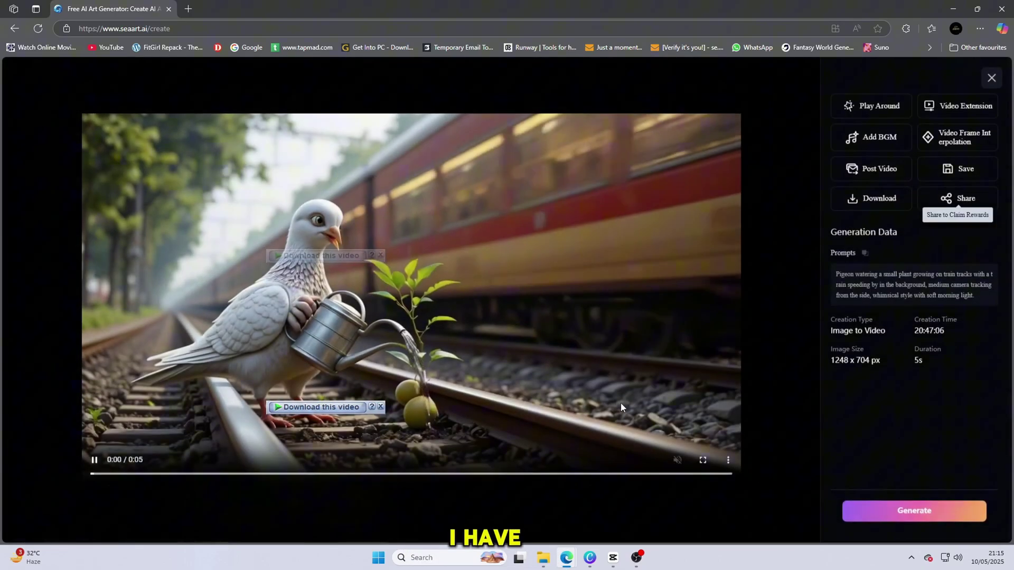
pyautogui.click(702, 460)
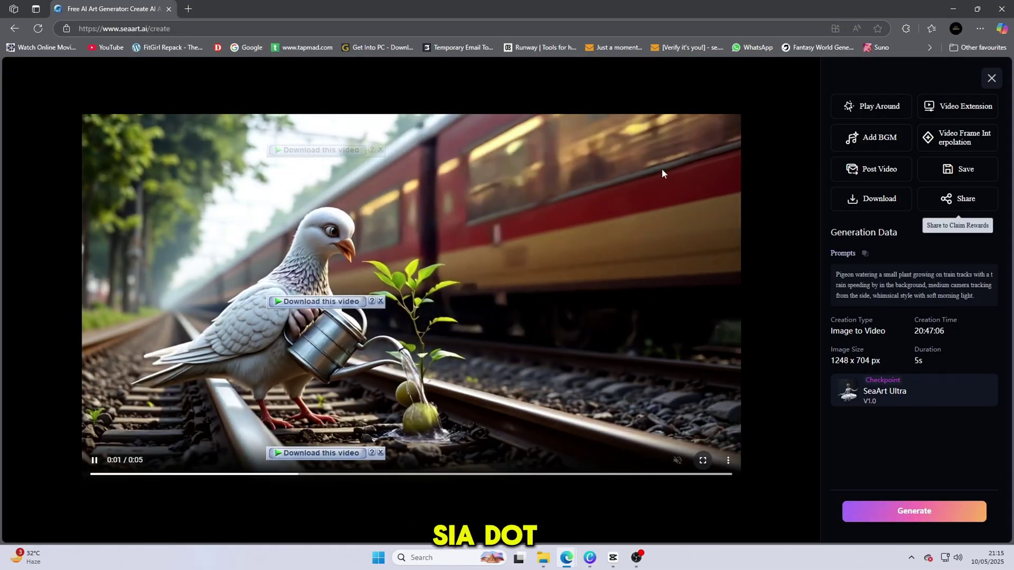
pyautogui.click(991, 78)
pyautogui.scroll(-2, 358, 362)
# Watch the airplane-nest dove video, then the orange tree dove video, full screen
pyautogui.click(359, 363)
pyautogui.click(702, 460)
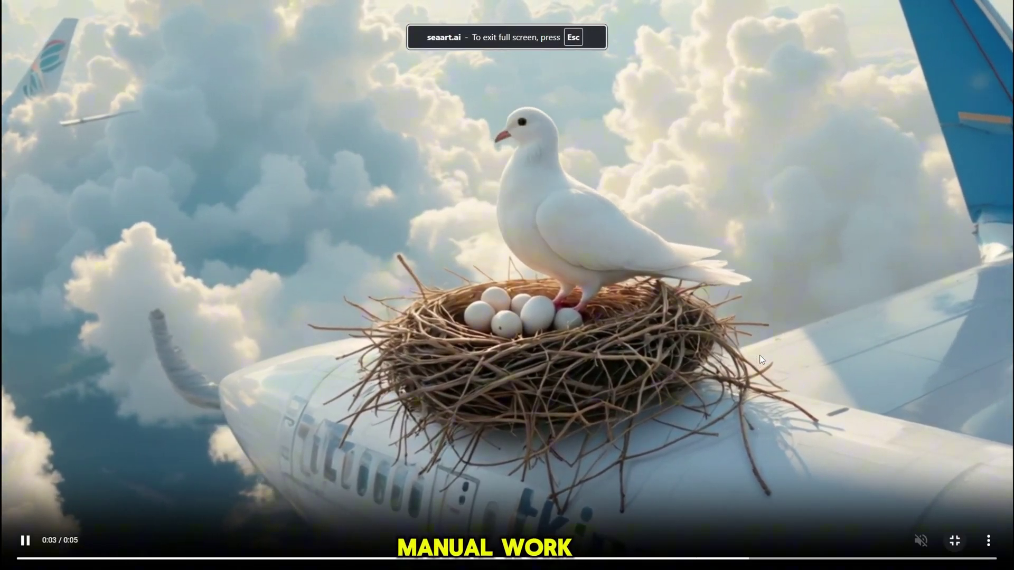
pyautogui.press('Escape')
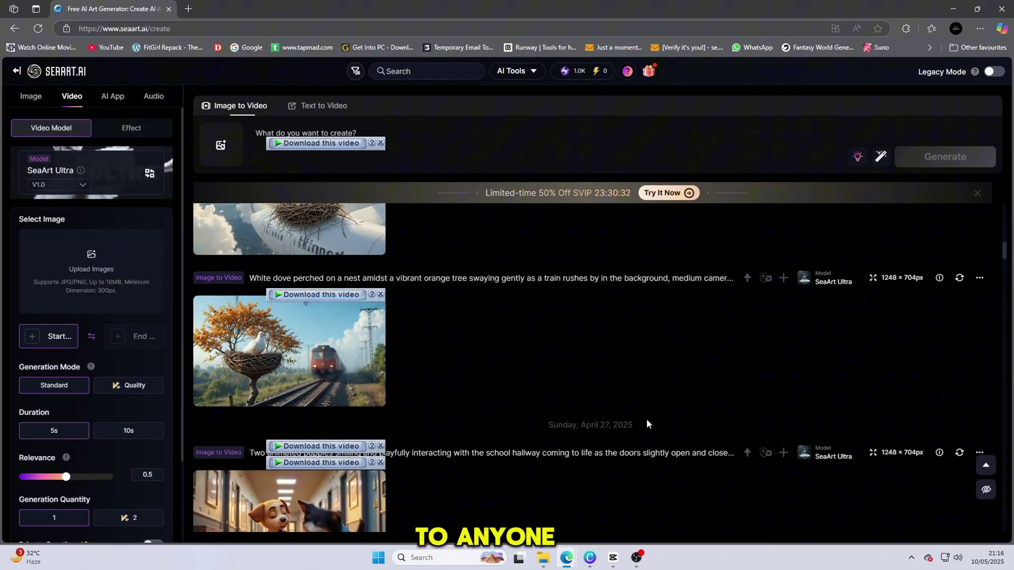
pyautogui.moveTo(288, 345)
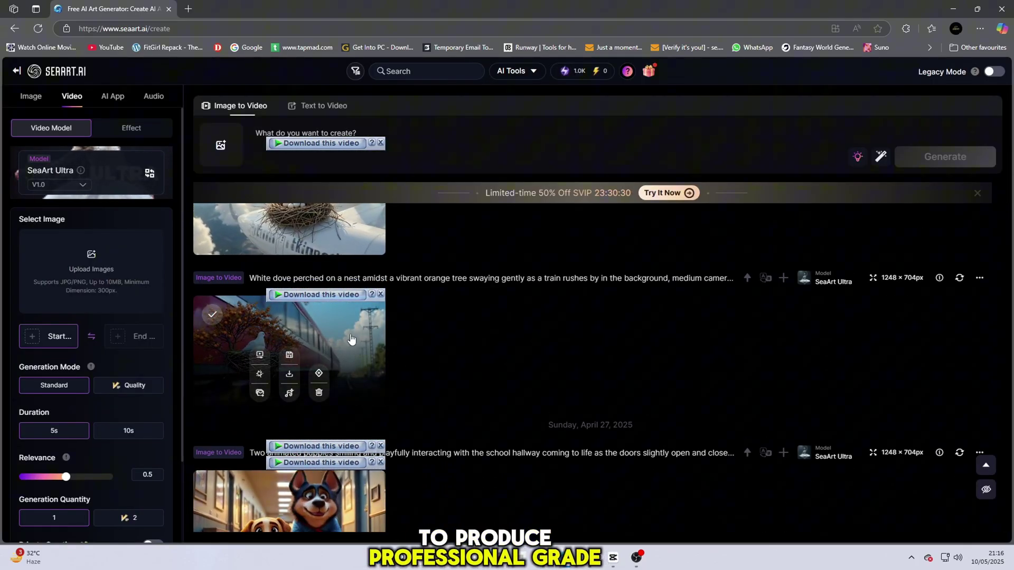
pyautogui.click(349, 338)
pyautogui.doubleClick(683, 414)
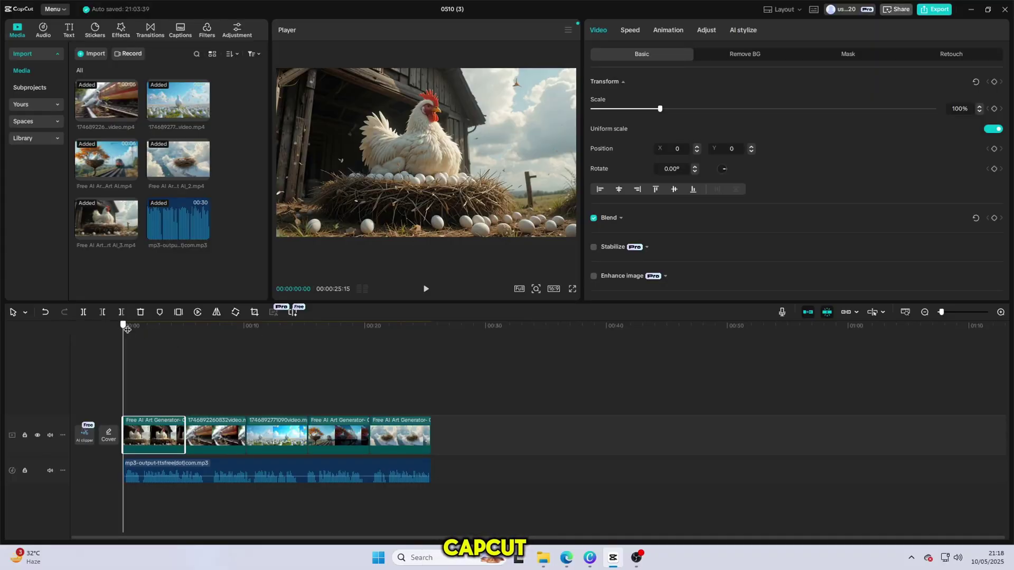
# Add the Inhale transition between all five AI video clips on the timeline
pyautogui.moveTo(126, 329)
pyautogui.mouseDown()
pyautogui.moveTo(429, 389)
pyautogui.moveTo(124, 395)
pyautogui.mouseUp()
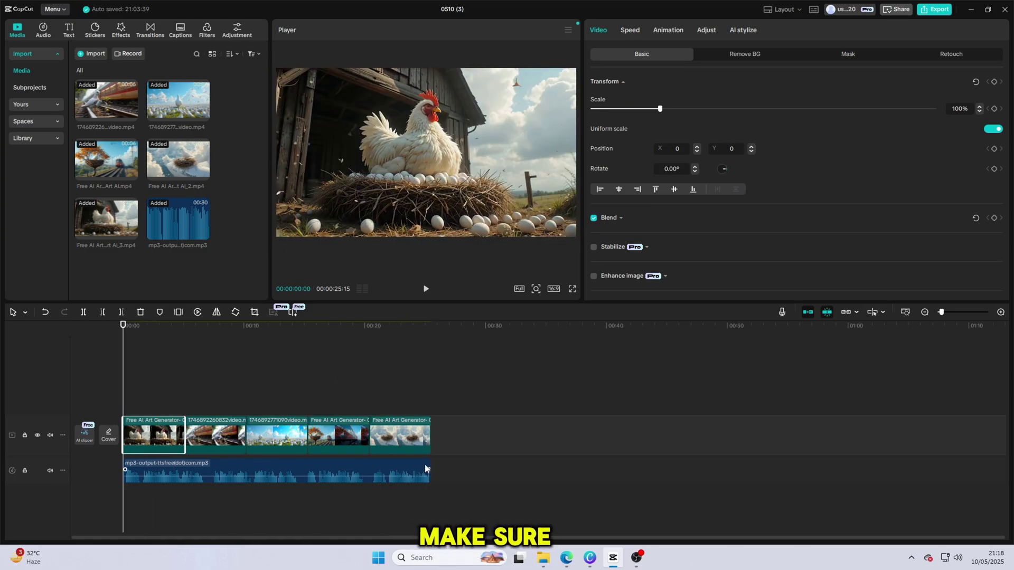
pyautogui.click(172, 441)
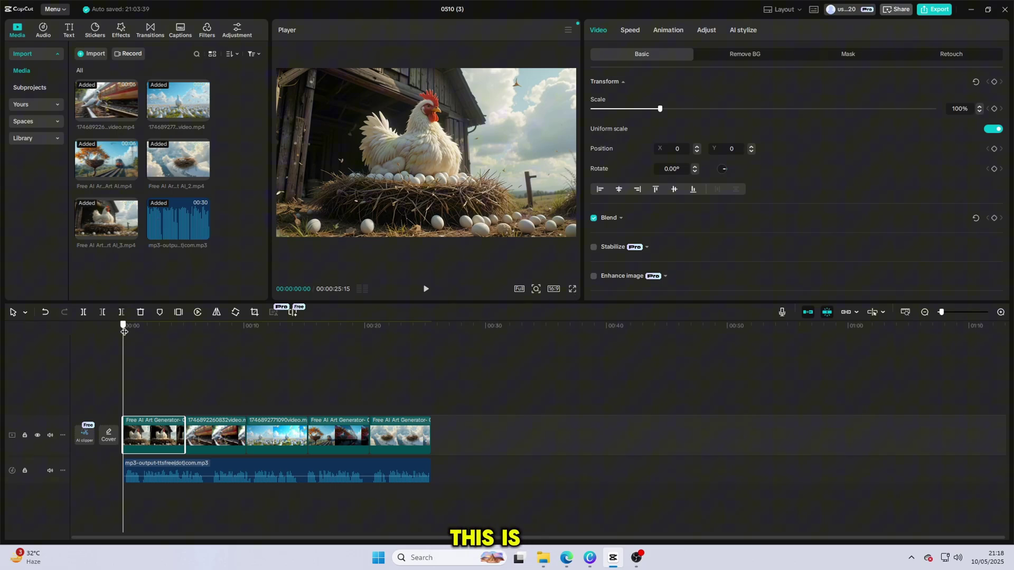
pyautogui.click(149, 30)
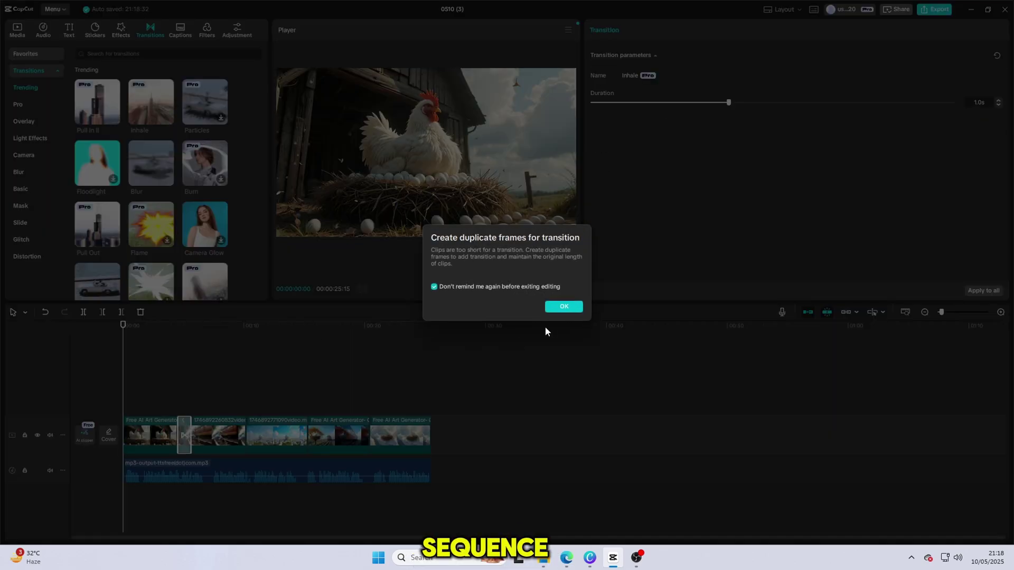
pyautogui.click(559, 304)
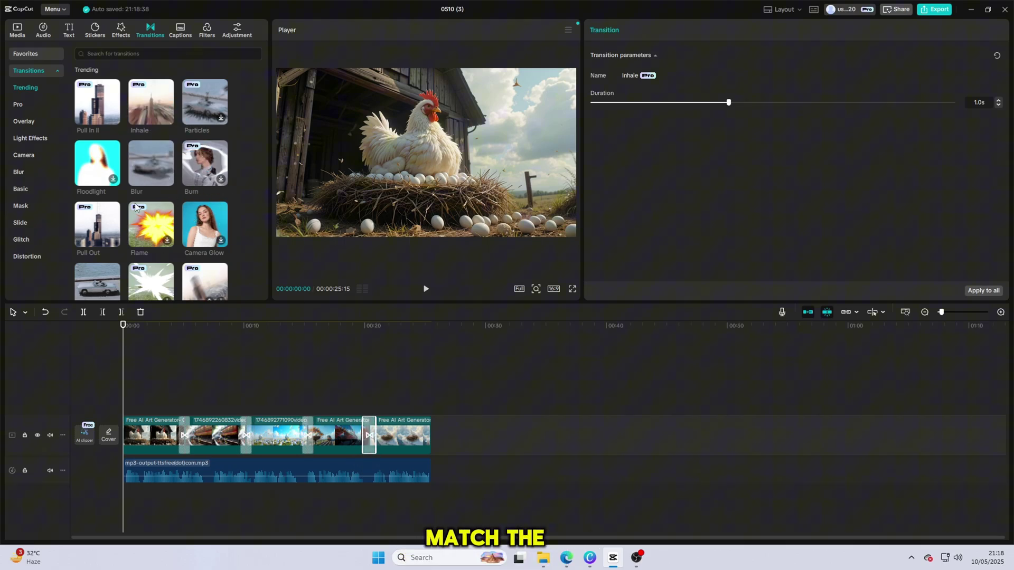
pyautogui.click(120, 30)
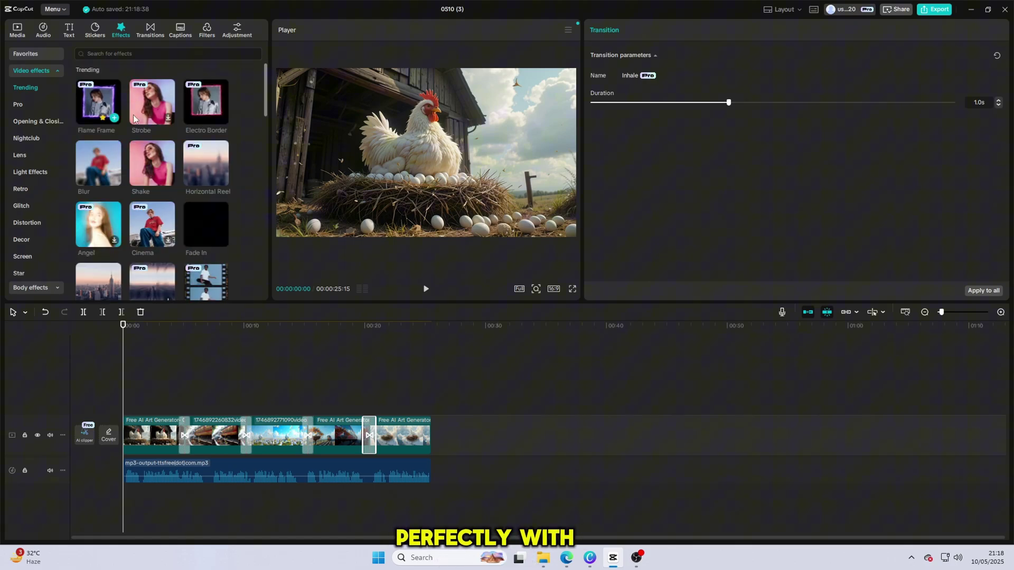
pyautogui.scroll(-2, 139, 266)
pyautogui.scroll(-3, 169, 241)
pyautogui.scroll(-2, 165, 244)
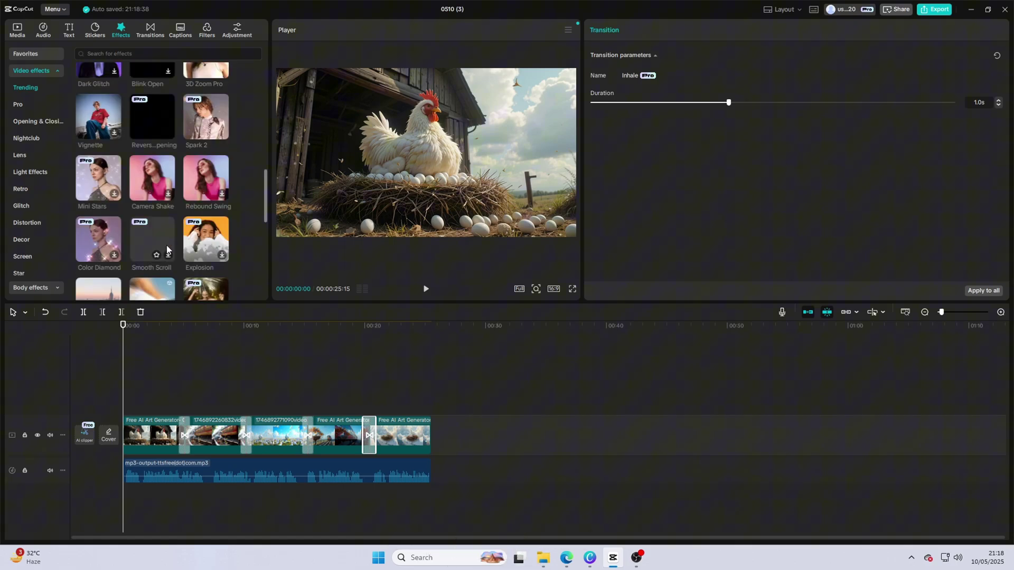
pyautogui.scroll(2, 107, 212)
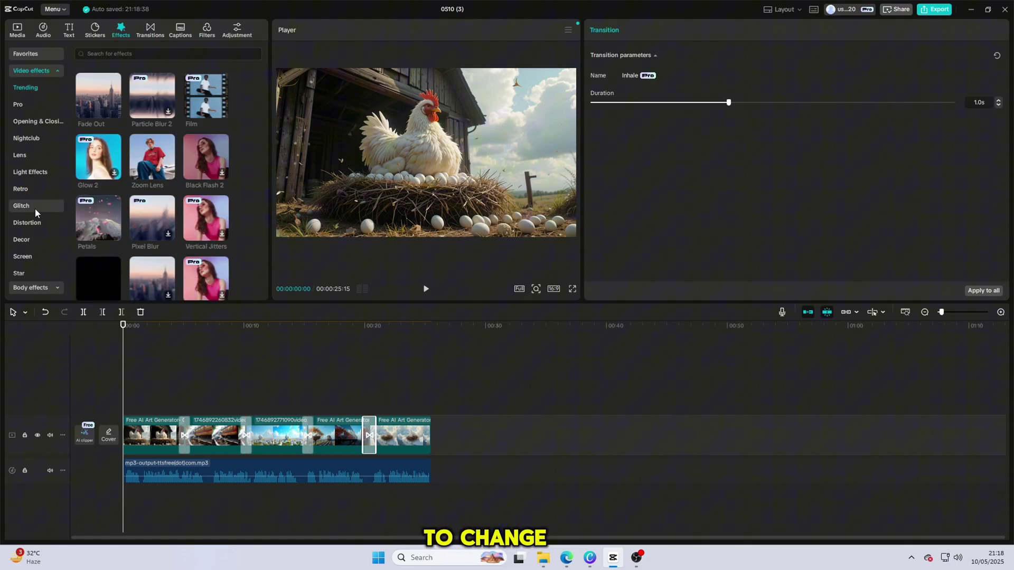
pyautogui.scroll(-2, 36, 209)
# Add the Wobbly Black effect from the Screen category and rewind the preview to the start
pyautogui.click(28, 157)
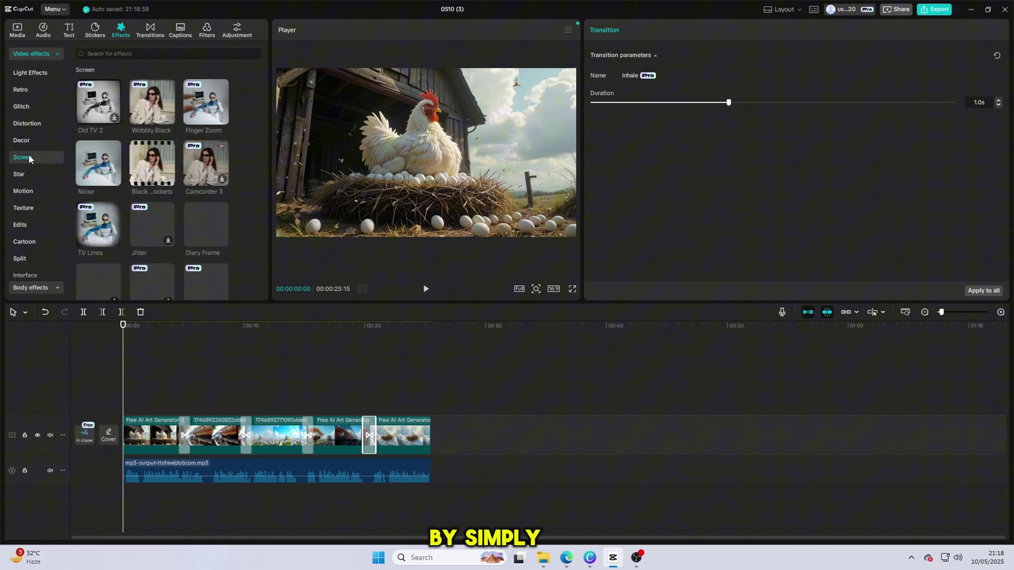
pyautogui.moveTo(153, 102)
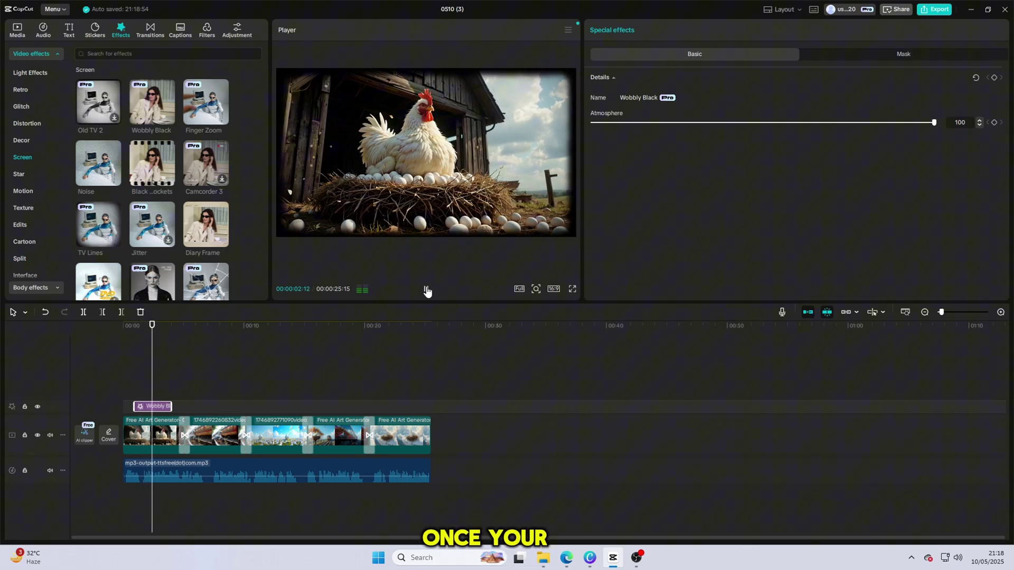
pyautogui.moveTo(582, 164); pyautogui.dragTo(716, 173)
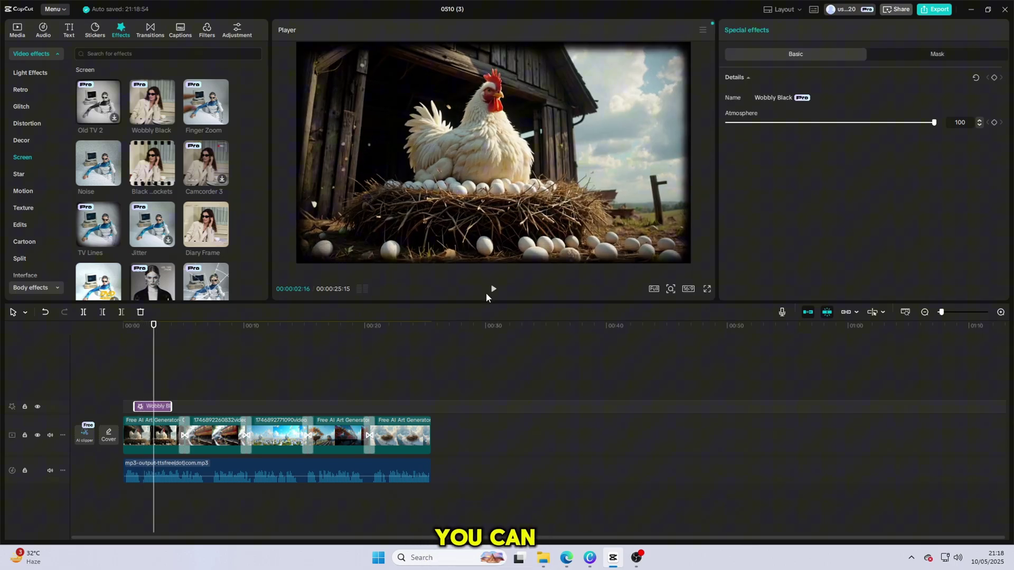
pyautogui.moveTo(146, 344); pyautogui.dragTo(69, 329)
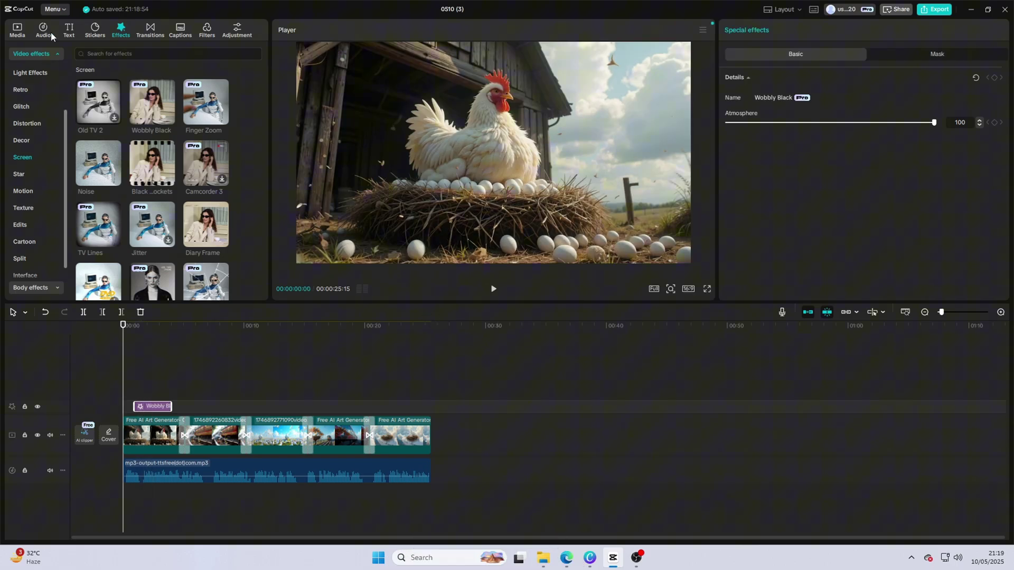
# Start generating English auto captions from the voiceover narration
pyautogui.click(72, 30)
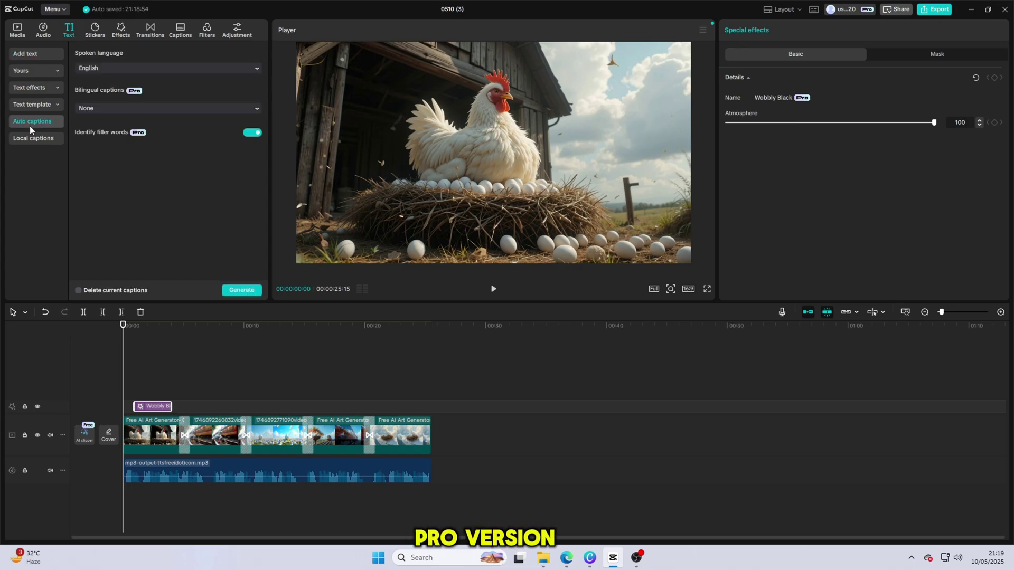
pyautogui.click(241, 289)
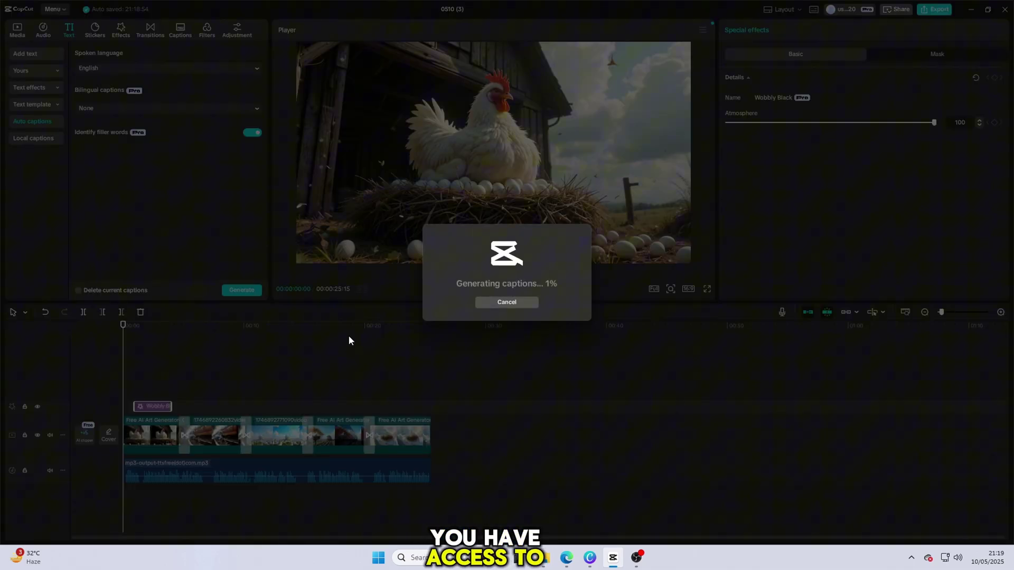